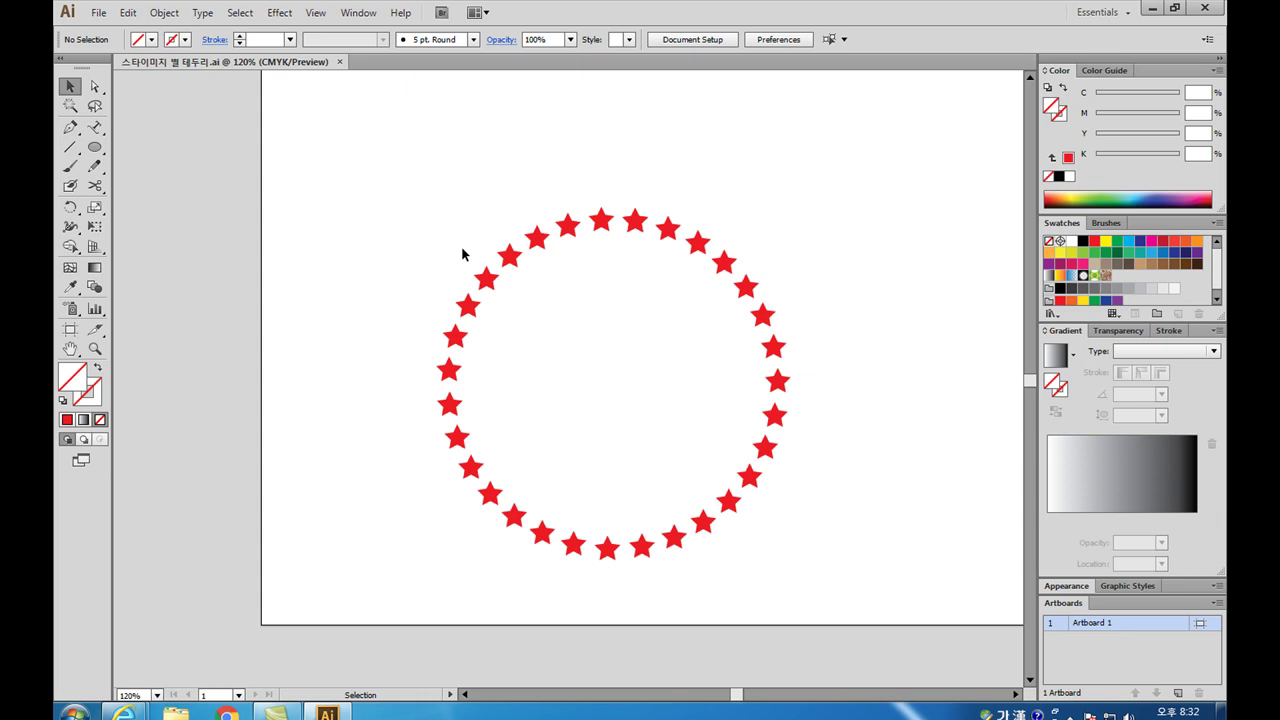
Delete the ring of red stars and draw a narrow upright ellipse about 5 mm wide and 13 mm high.
drag(433, 235, 516, 343)
key(Delete)
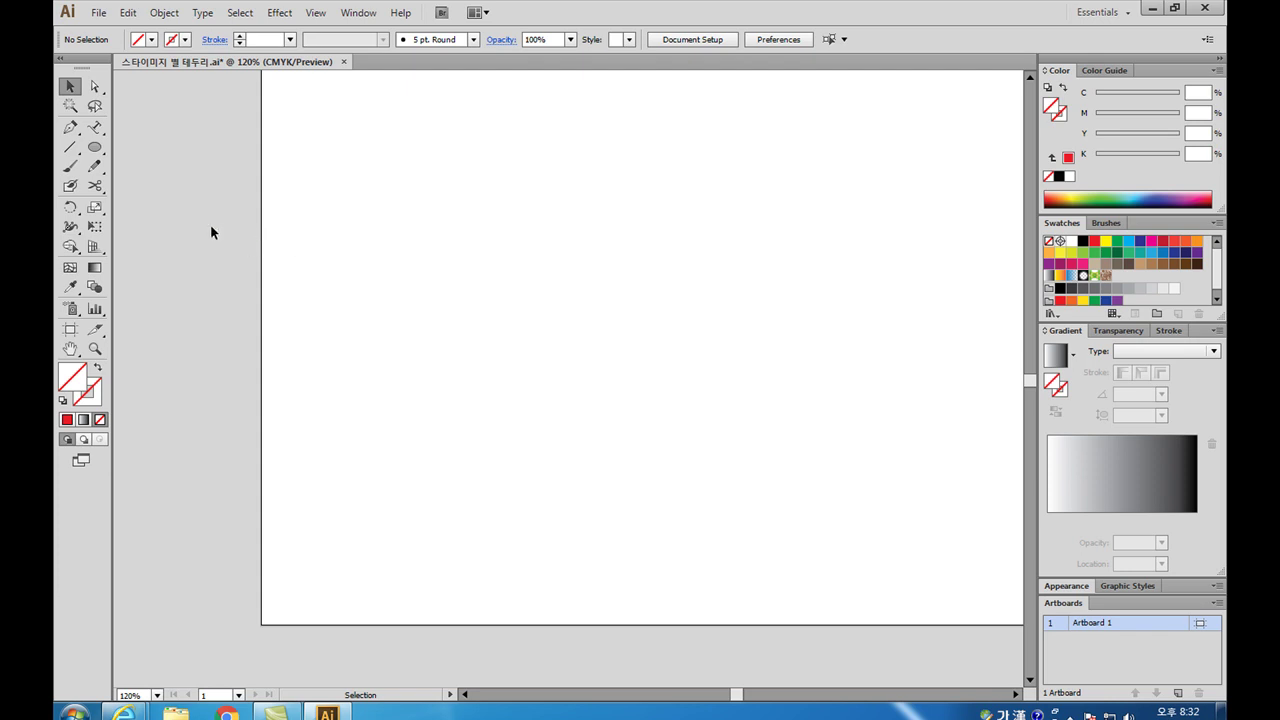
click(94, 147)
drag(408, 222, 421, 259)
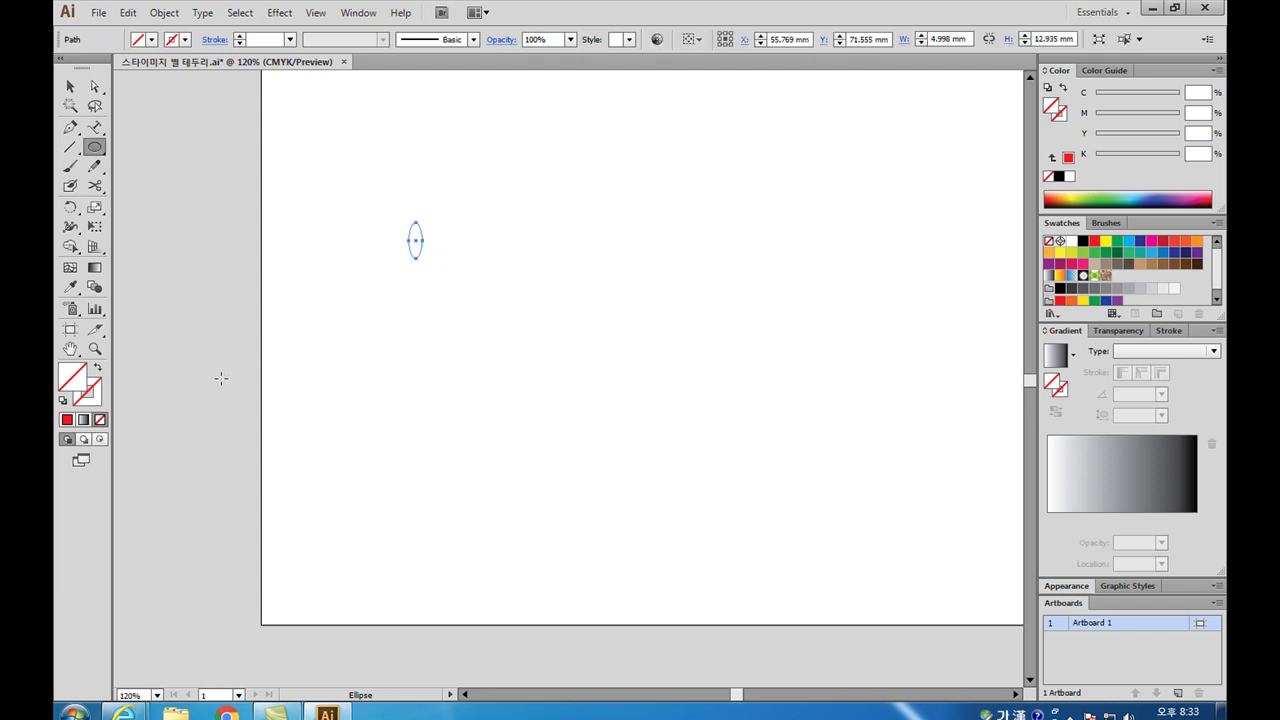
Fill the ellipse with a linear gradient at 0°, running from white to black.
click(95, 349)
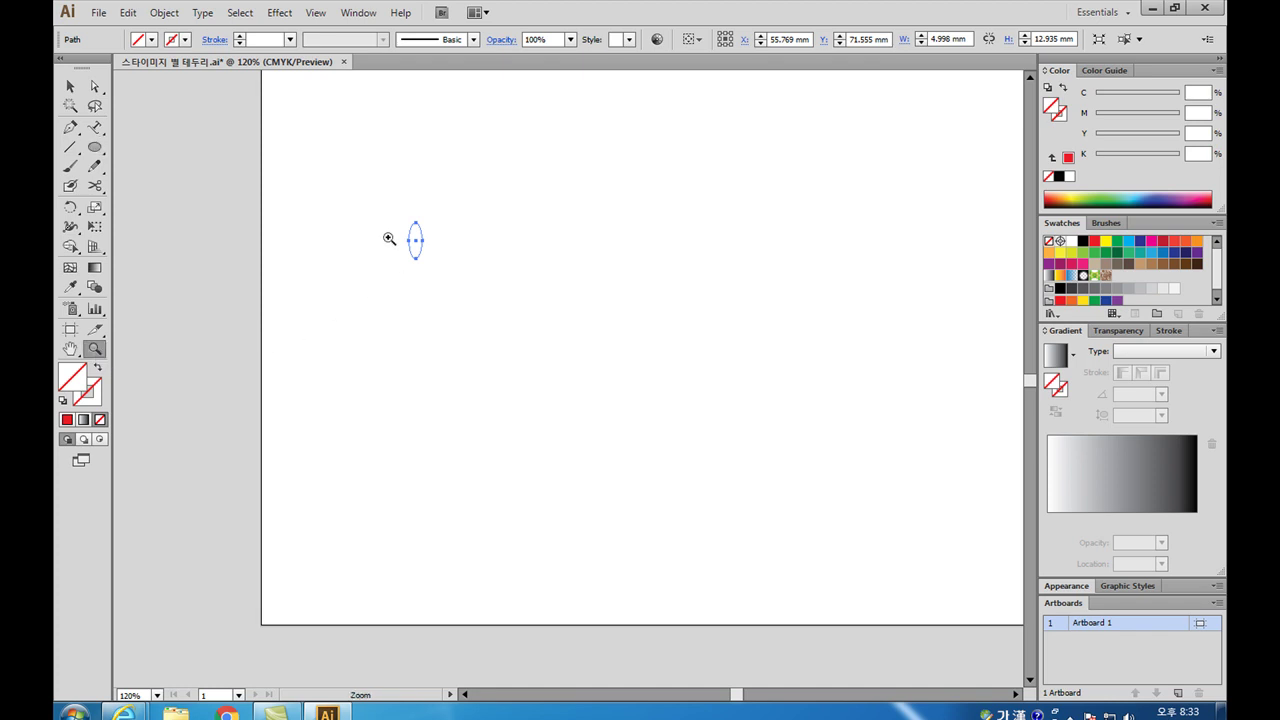
drag(380, 192, 500, 330)
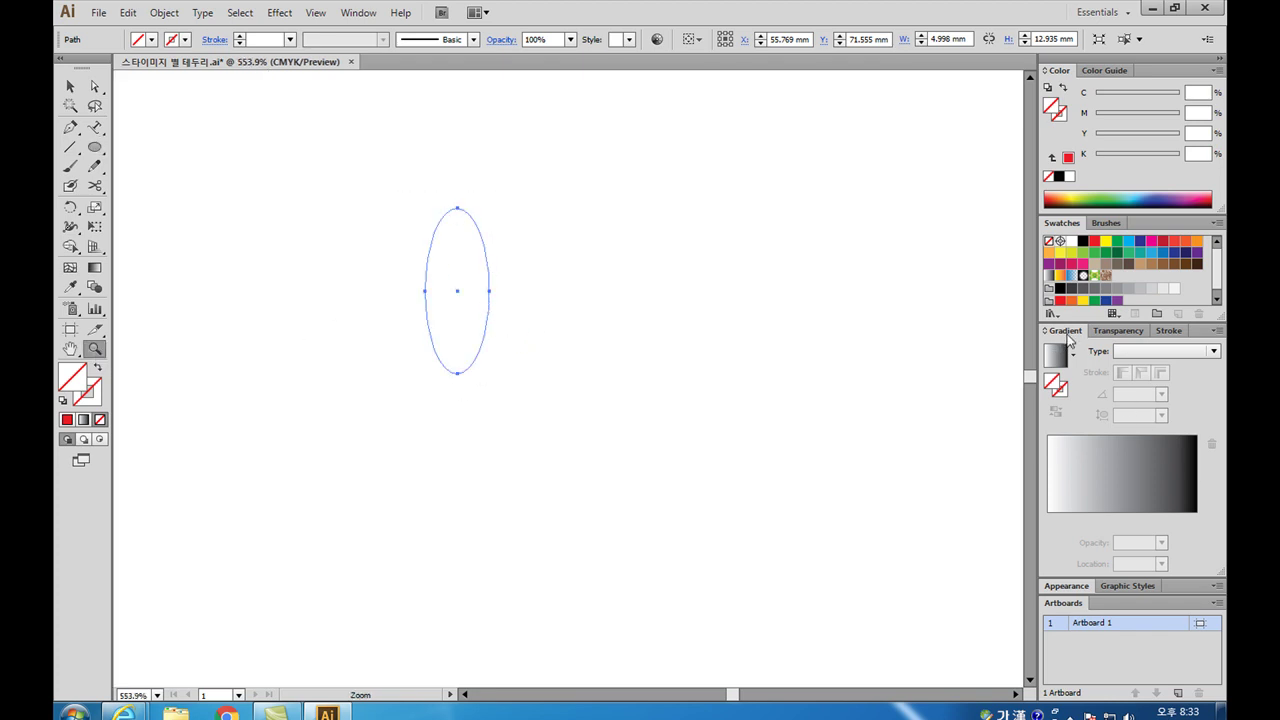
mouse_move(1065, 330)
mouse_down()
mouse_move(831, 169)
mouse_move(815, 141)
mouse_up()
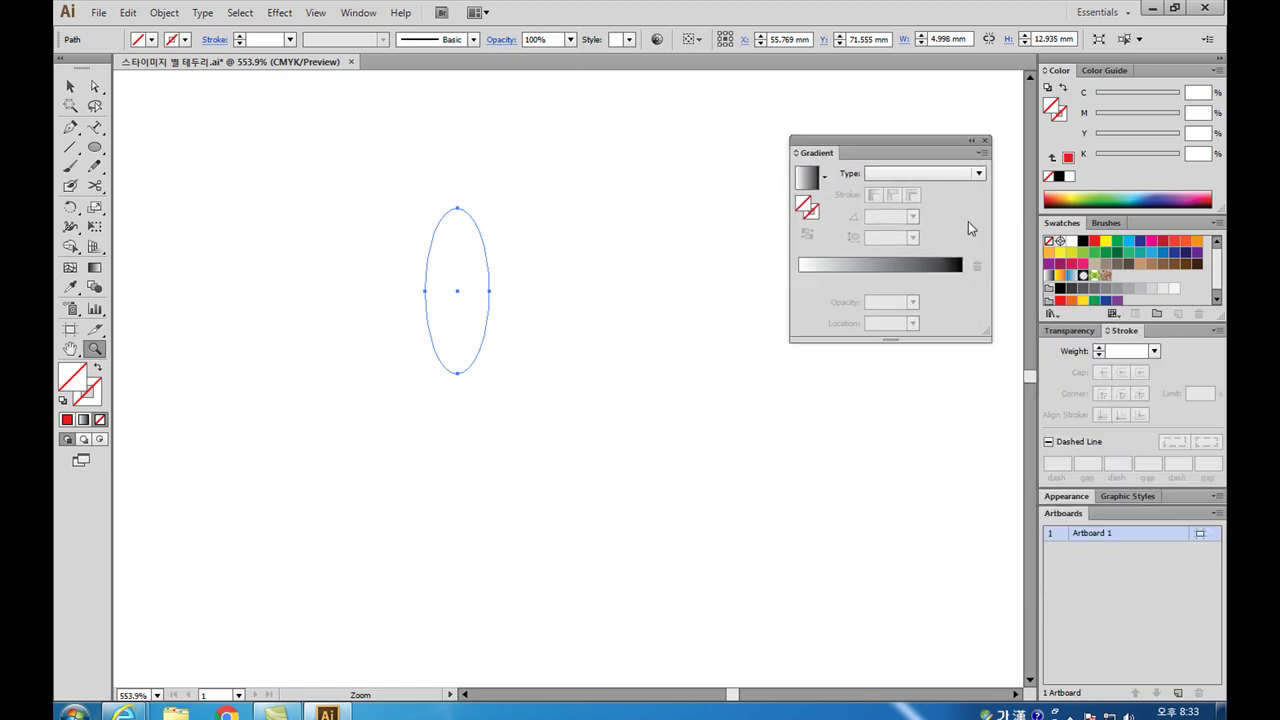
click(962, 280)
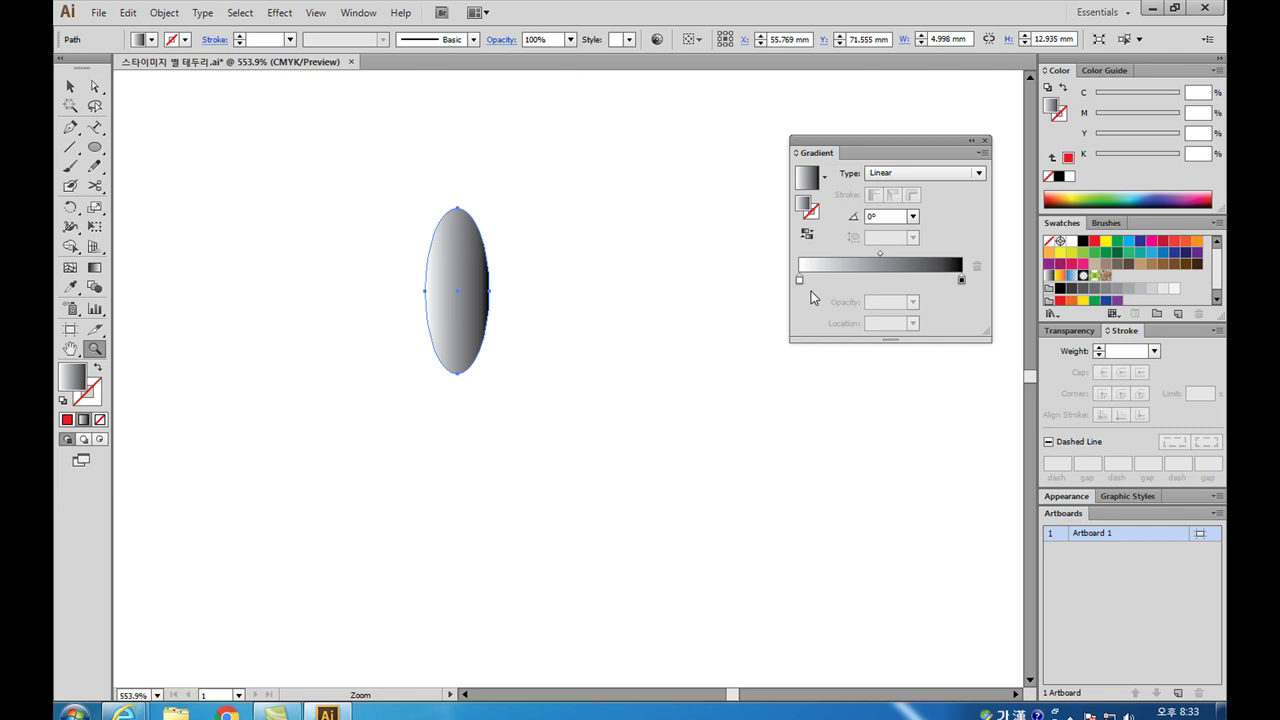
Switch the gradient's black end stop to RGB and recolour it purple with R 162, G 0, B 142.
click(962, 281)
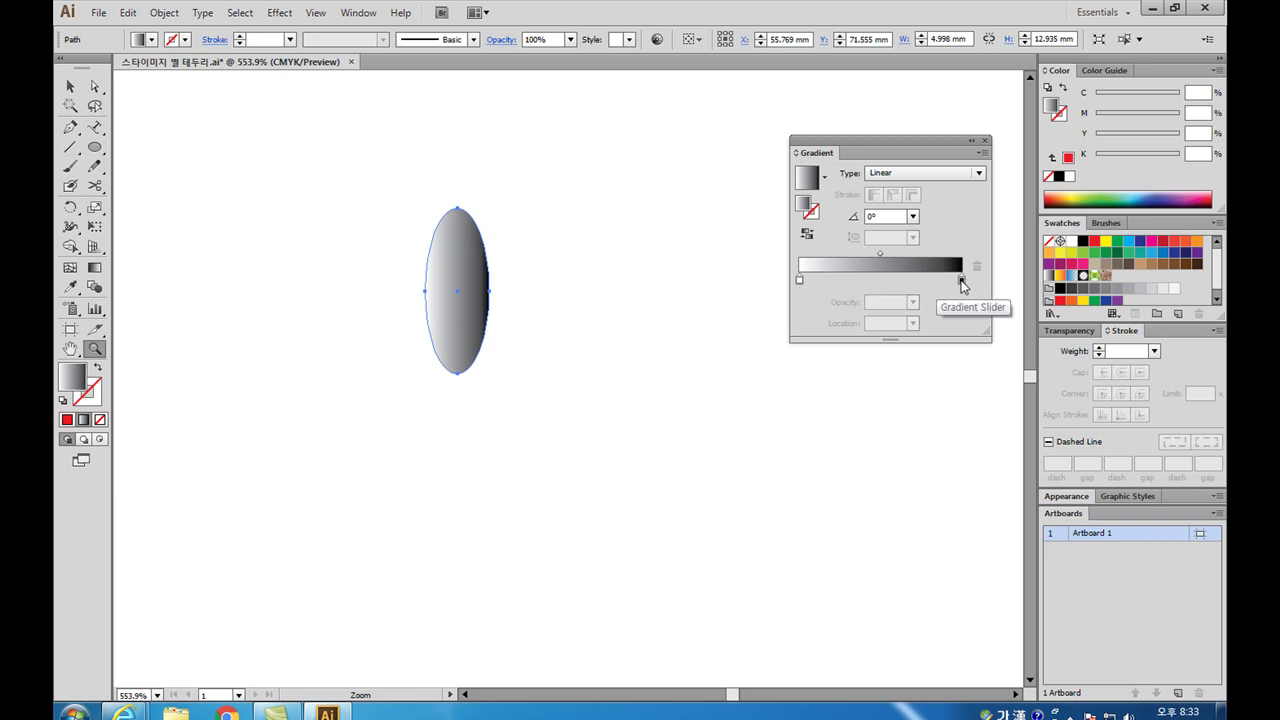
double_click(962, 281)
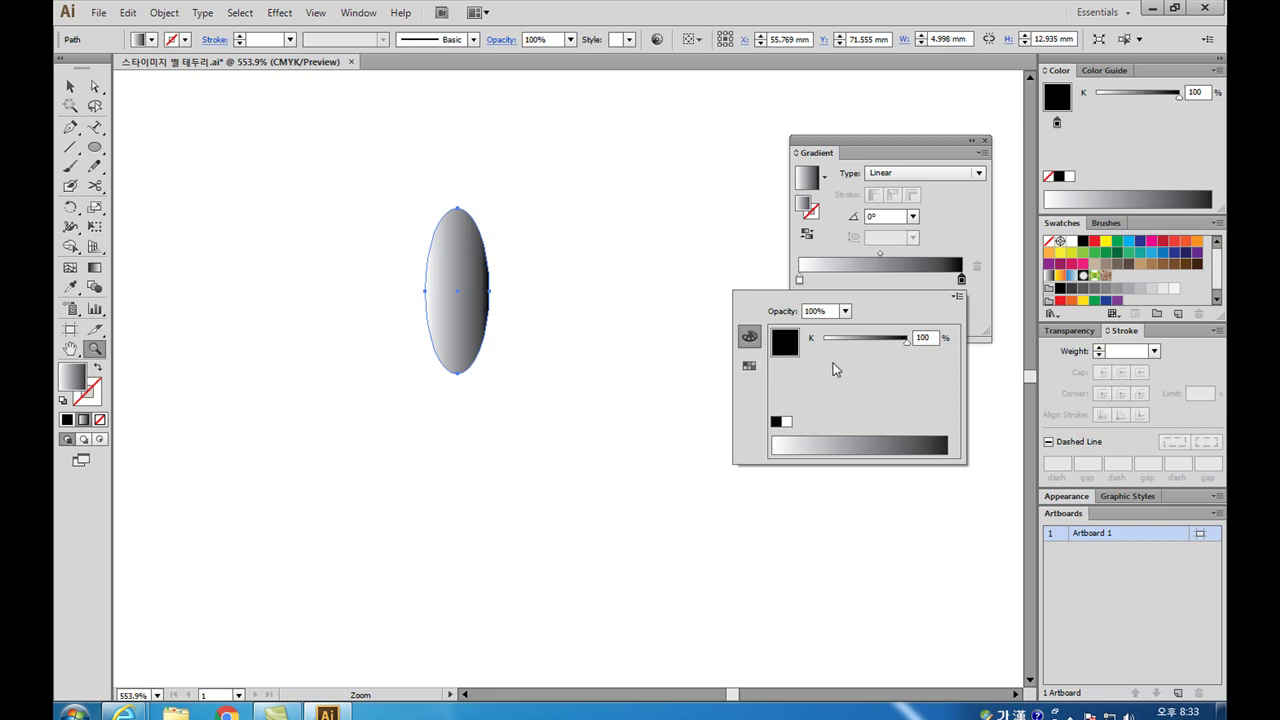
click(1045, 86)
drag(1065, 74, 604, 114)
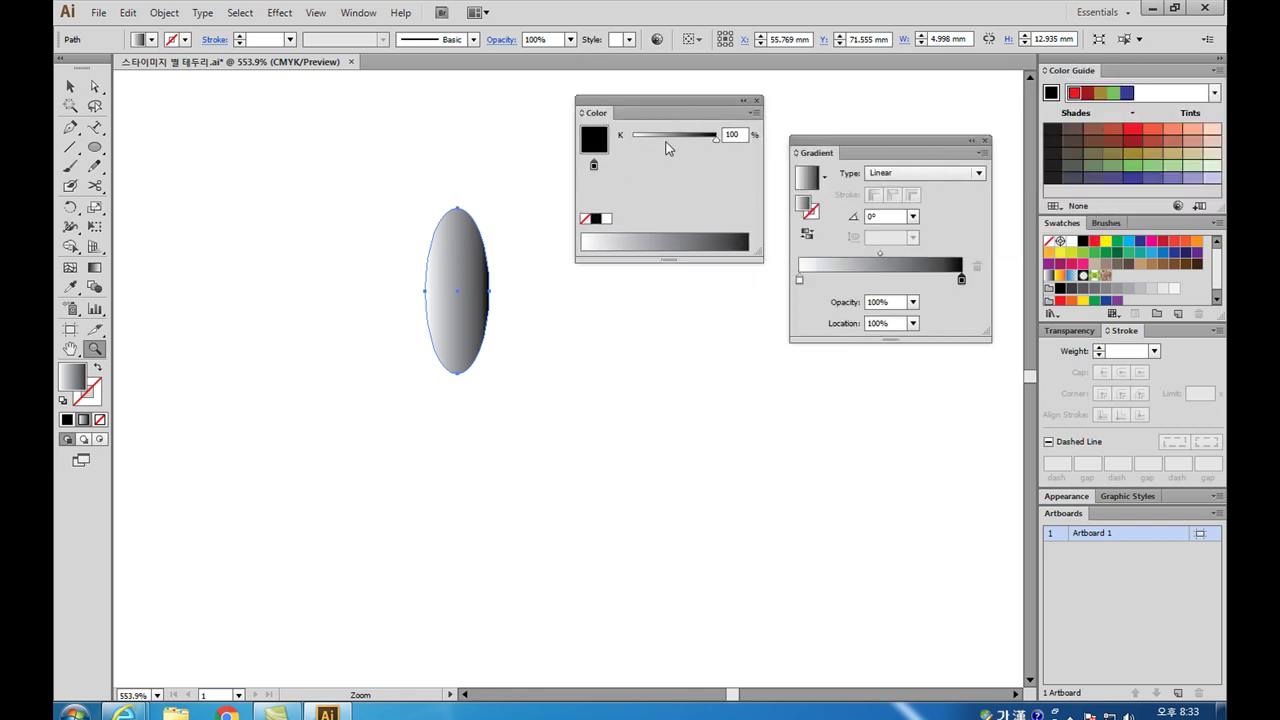
click(755, 113)
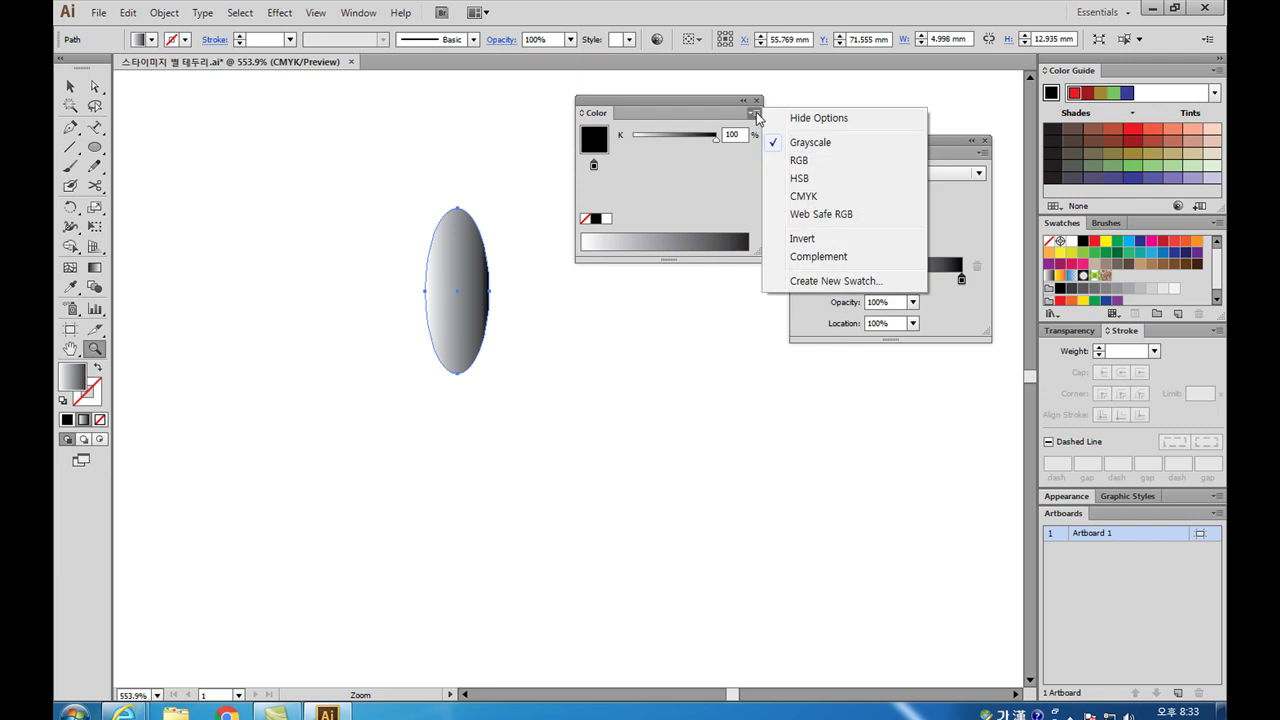
click(817, 162)
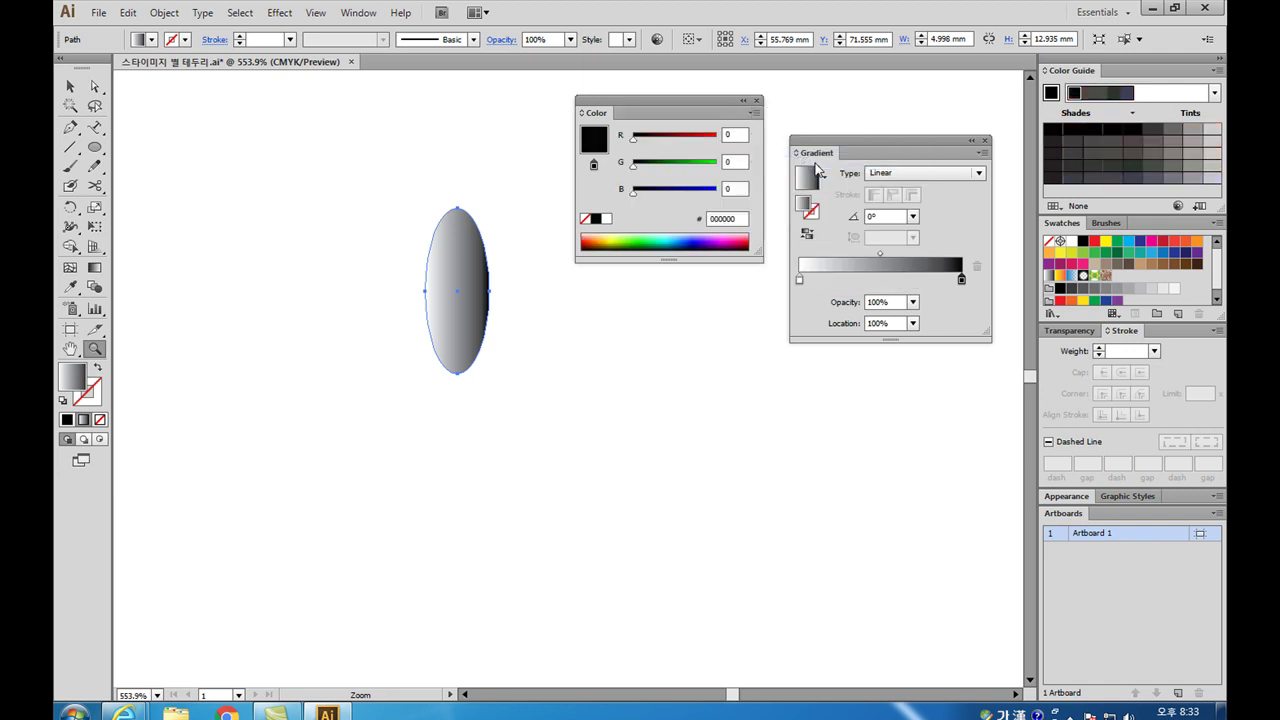
click(729, 240)
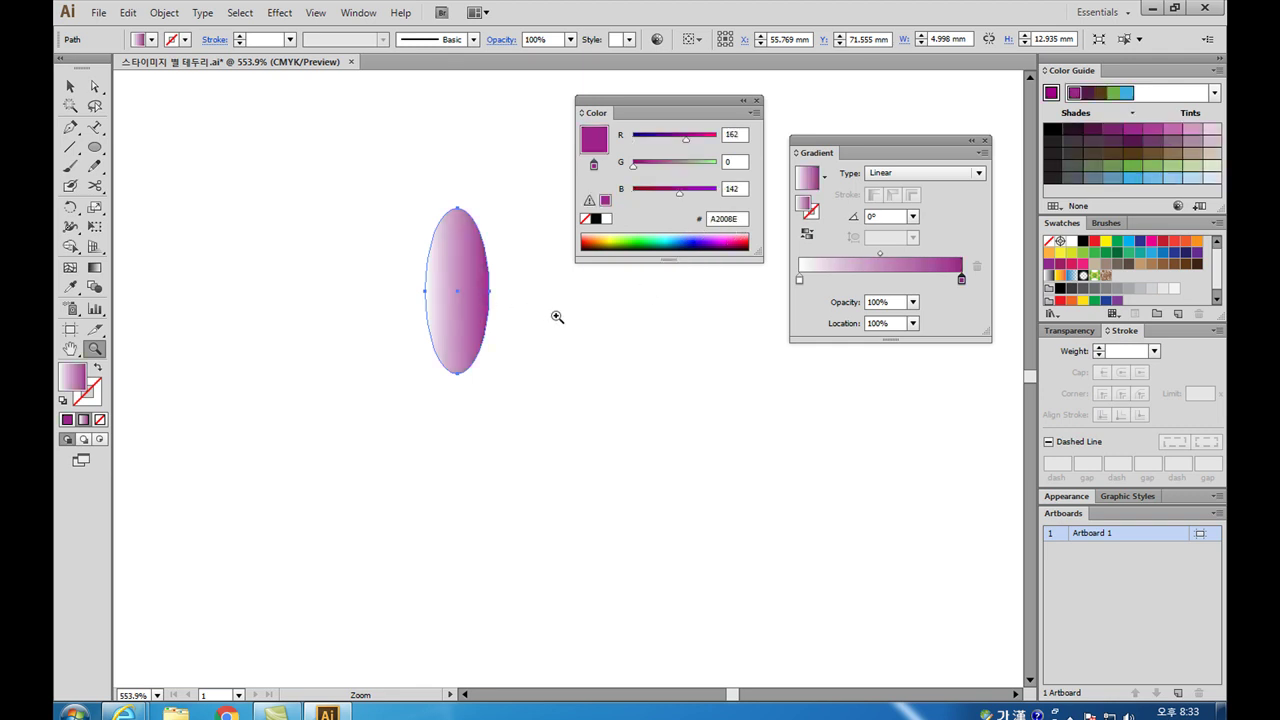
Switch the gradient's white start stop to RGB and recolour it orange with R 255, G 184, B 54.
double_click(799, 280)
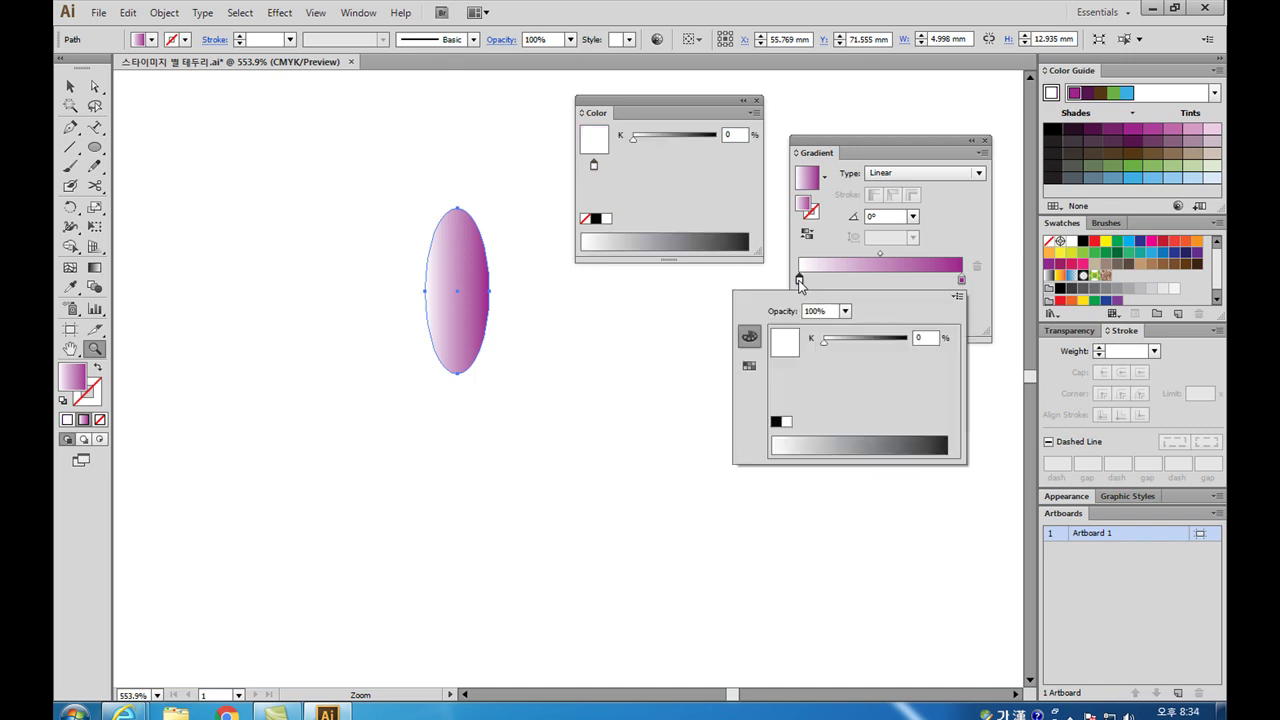
click(957, 297)
click(995, 321)
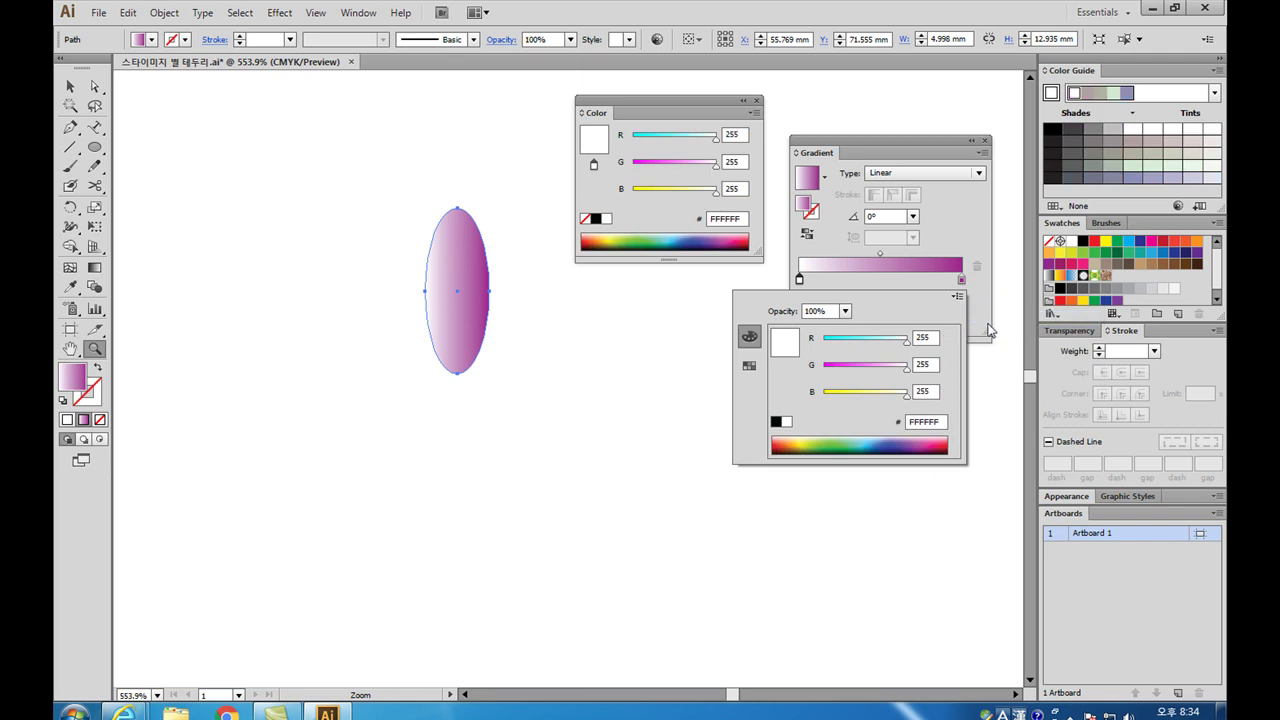
click(655, 200)
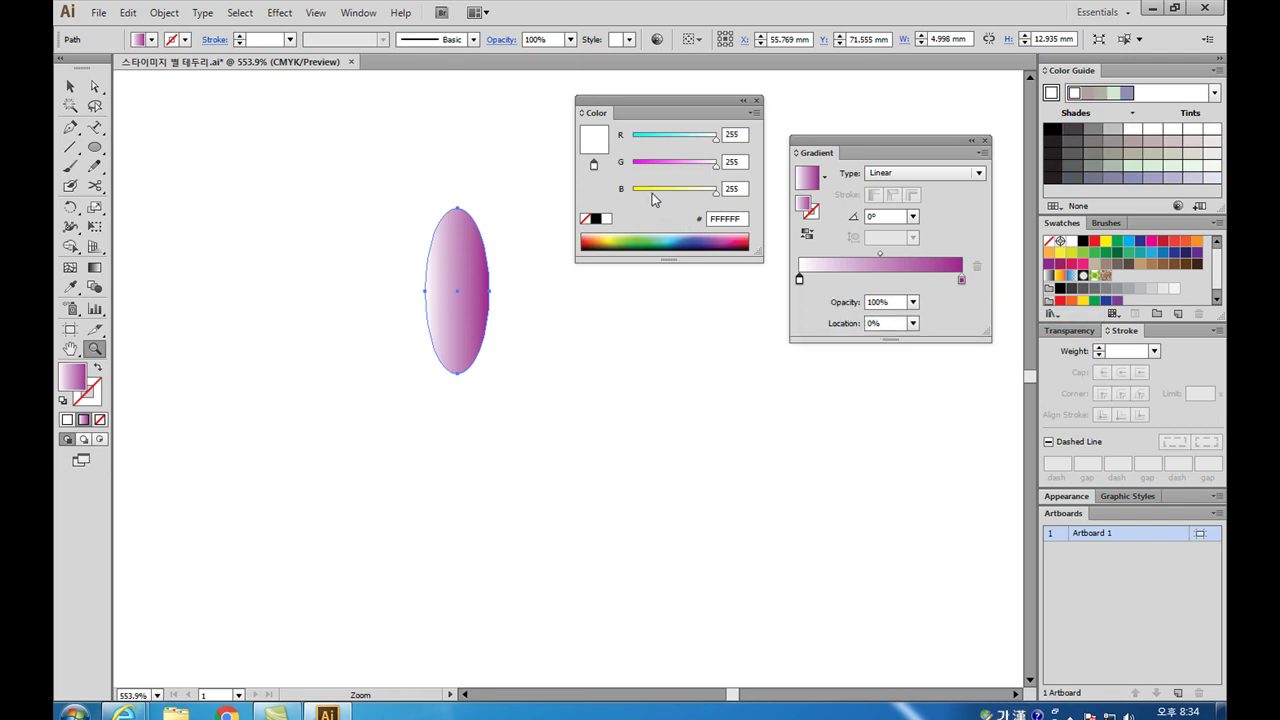
drag(655, 200, 650, 199)
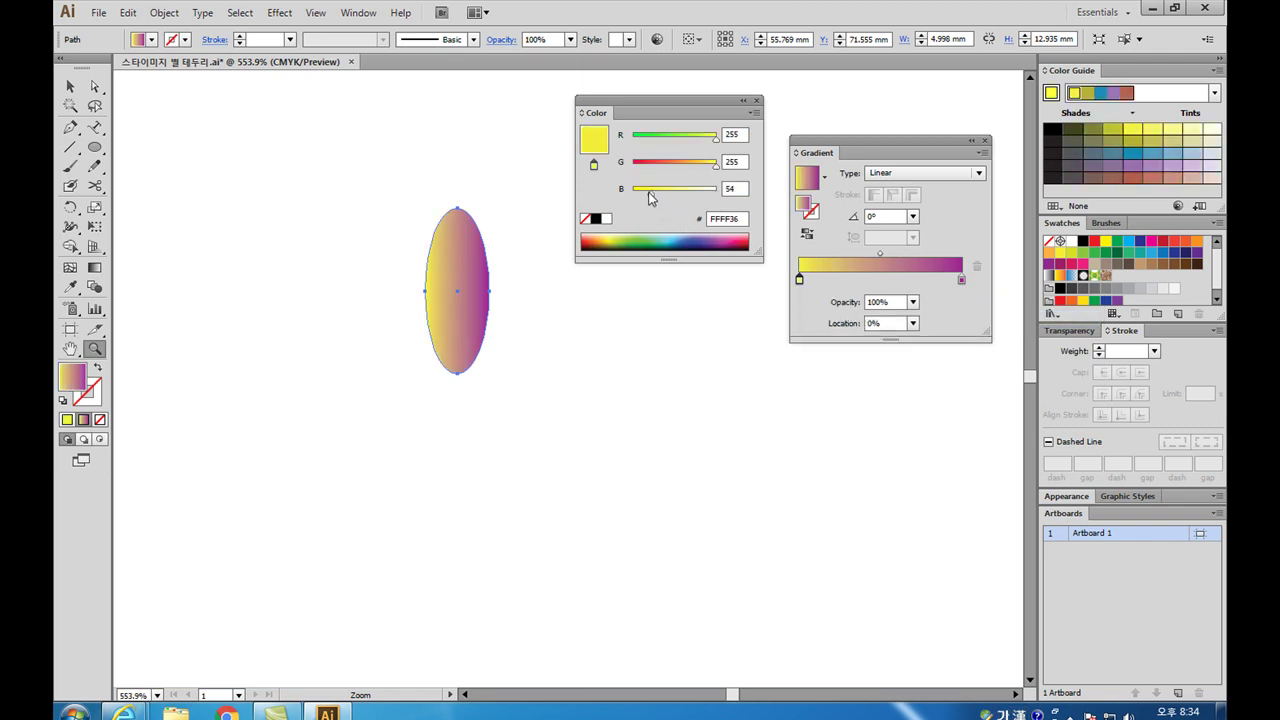
click(695, 172)
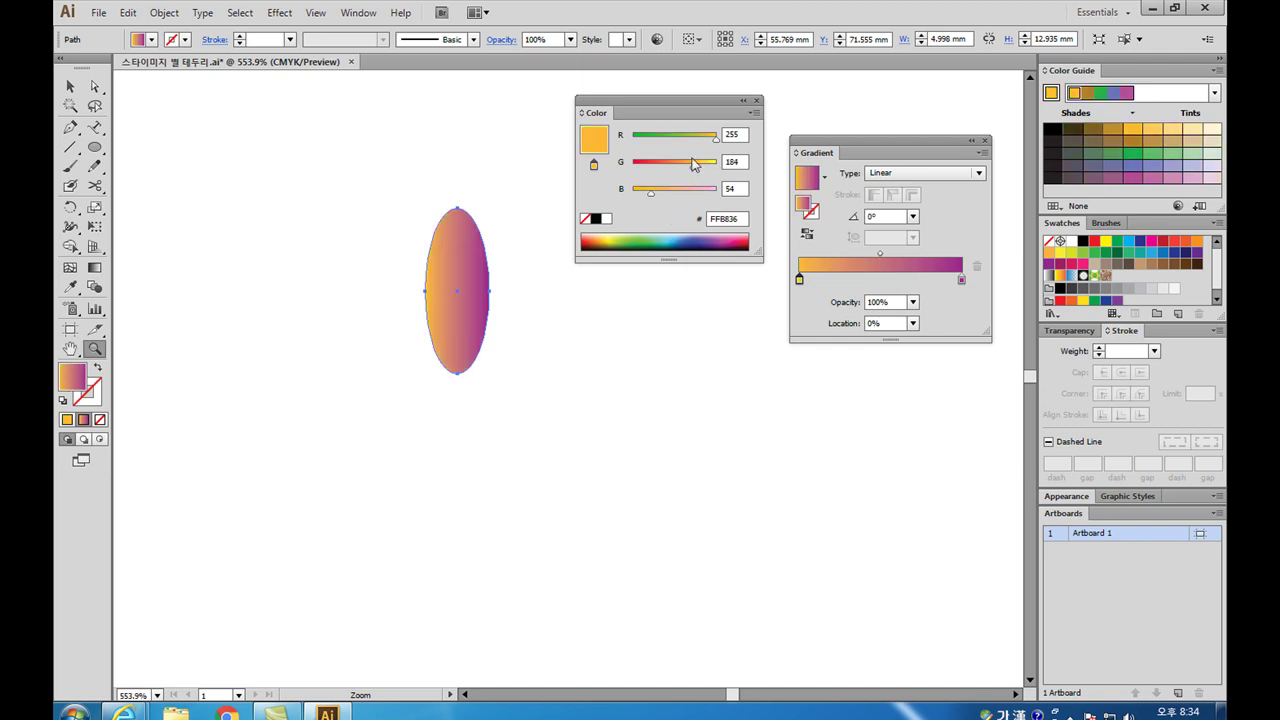
click(757, 102)
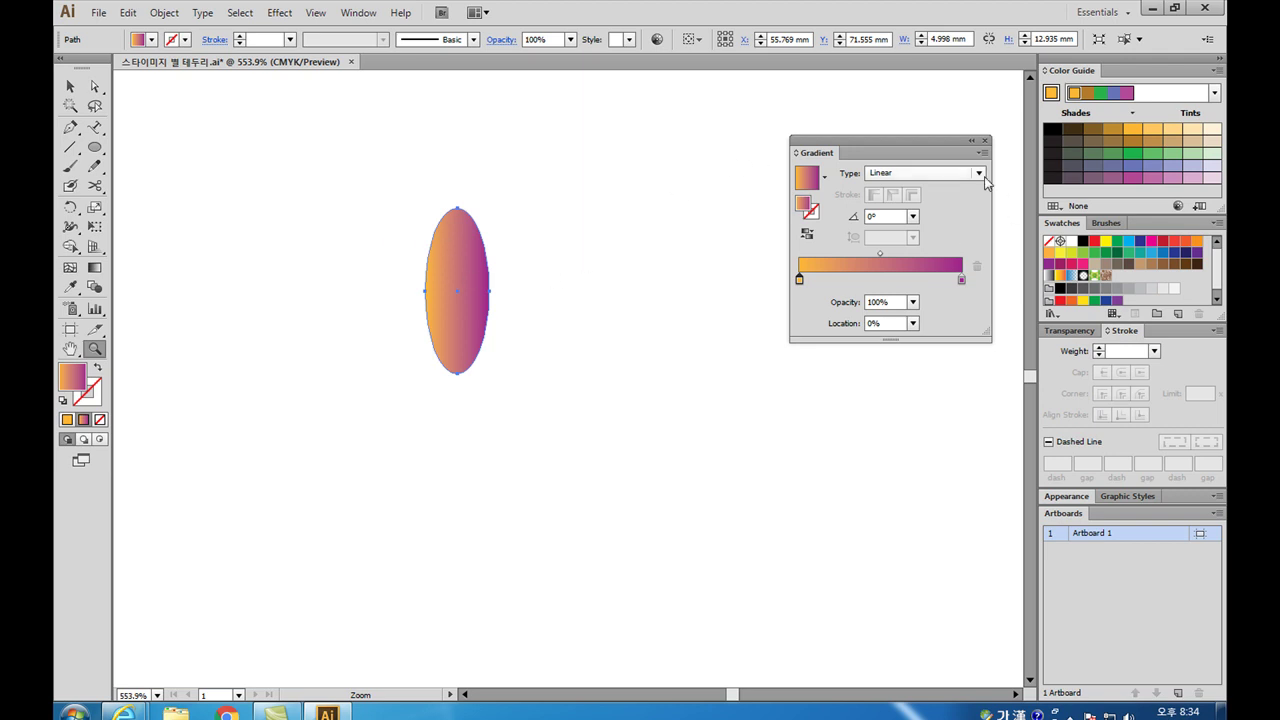
click(985, 141)
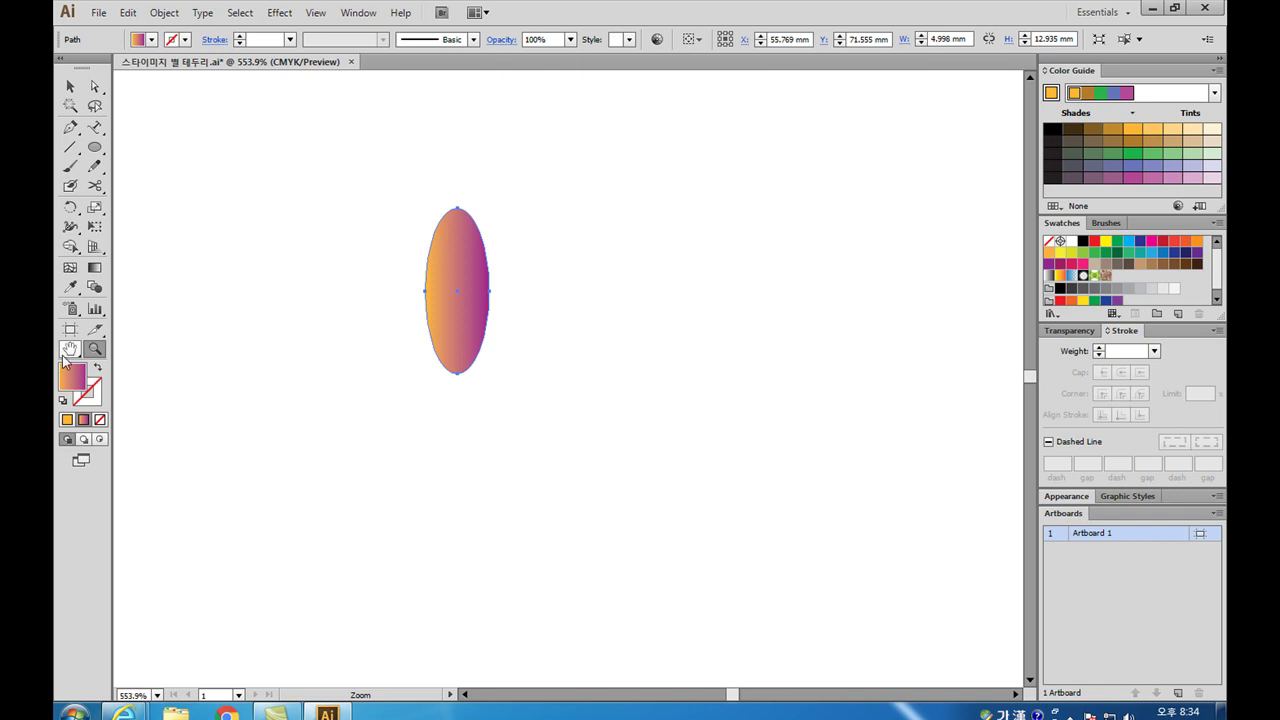
Place the gradient ellipse near the artboard's left edge and a duplicate level with it near the right edge.
double_click(70, 348)
click(70, 86)
drag(299, 293, 899, 338)
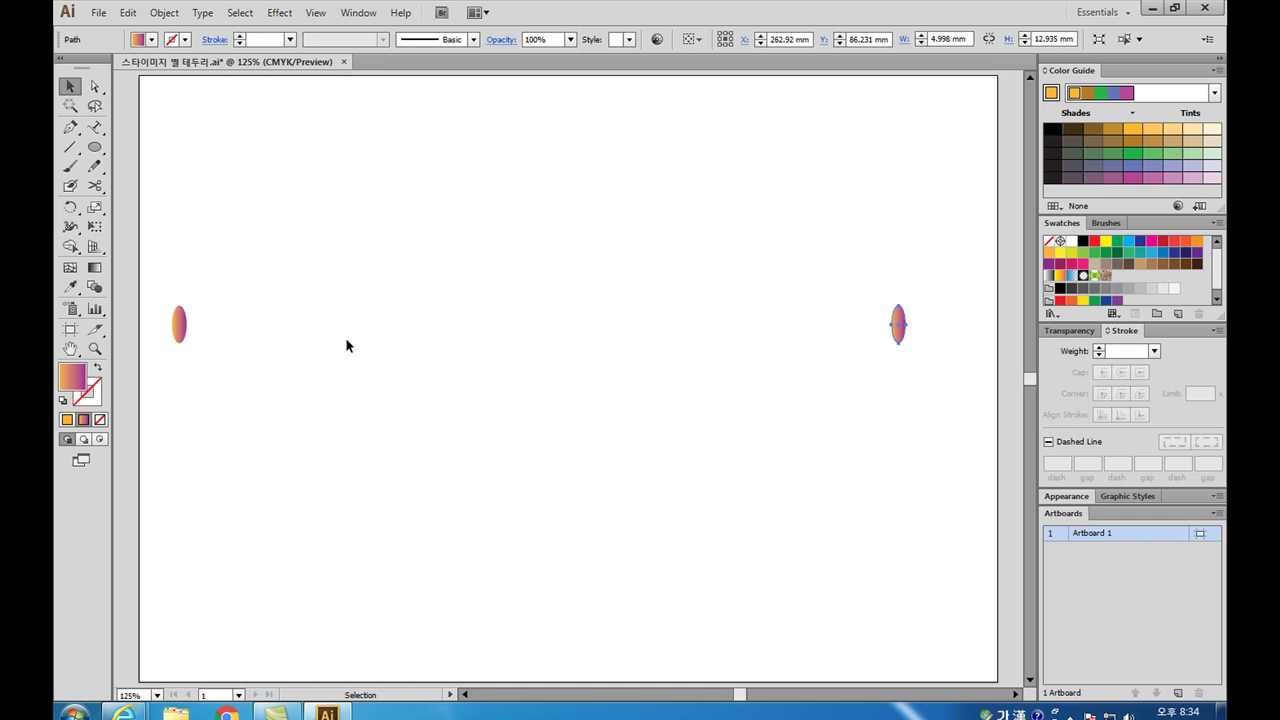
click(747, 331)
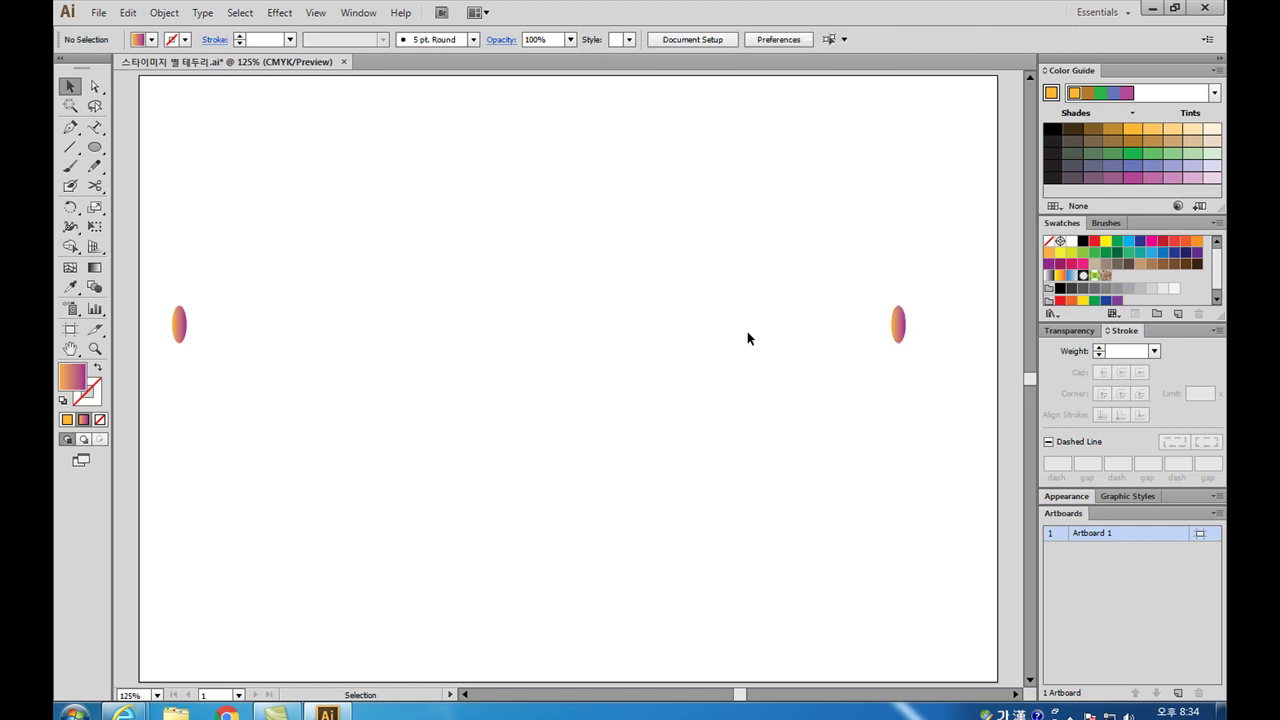
Shear the right ellipse into a slant leaning to the right, about 6.9 mm wide and 15 mm high.
drag(890, 331, 903, 334)
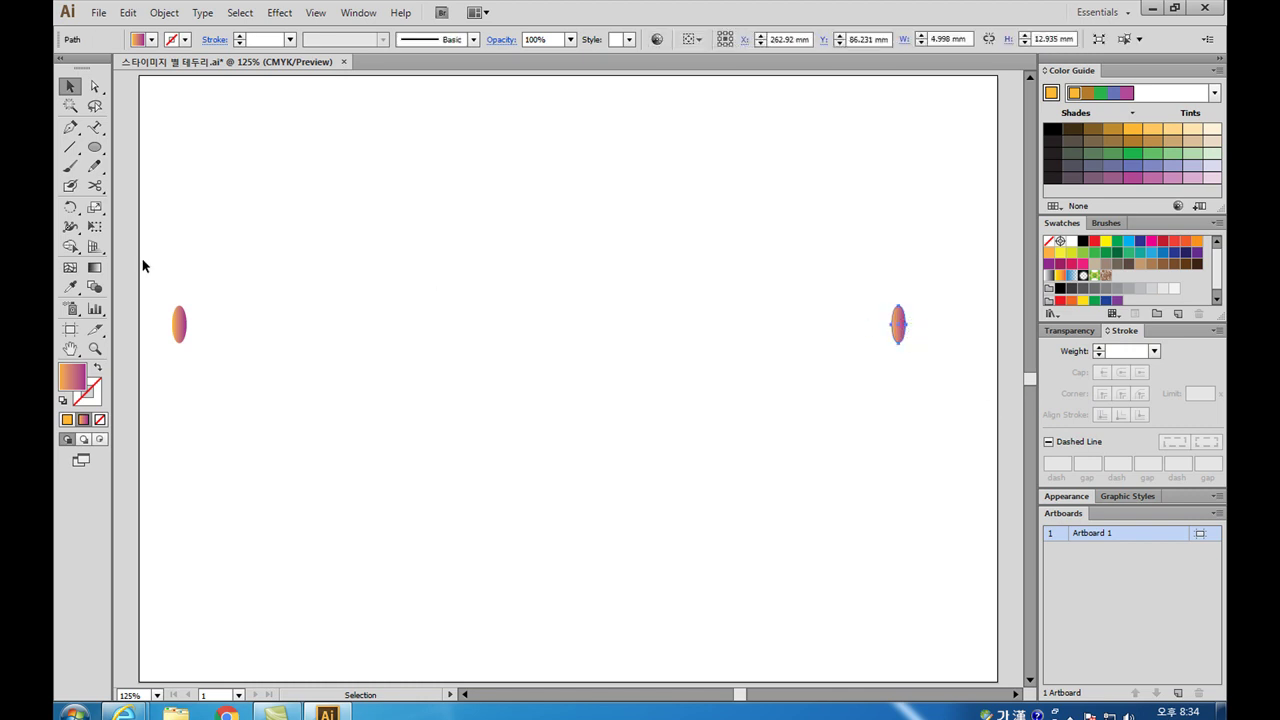
click(69, 208)
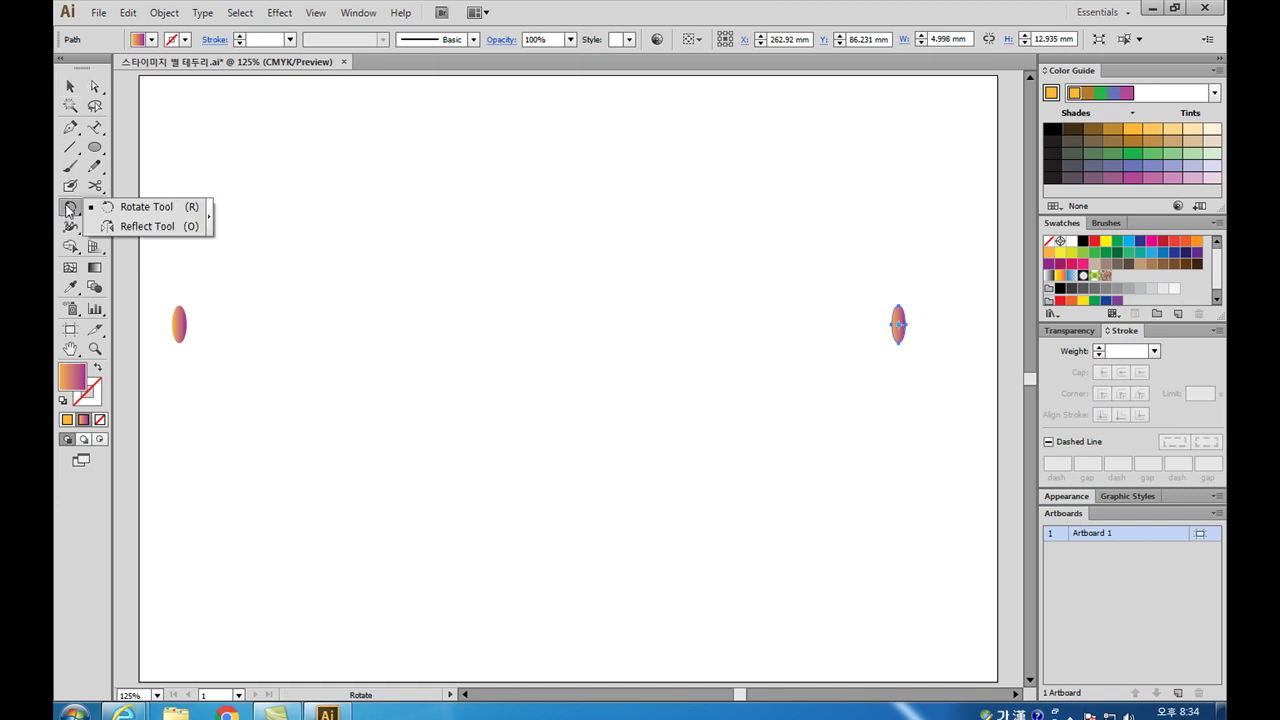
drag(69, 208, 122, 228)
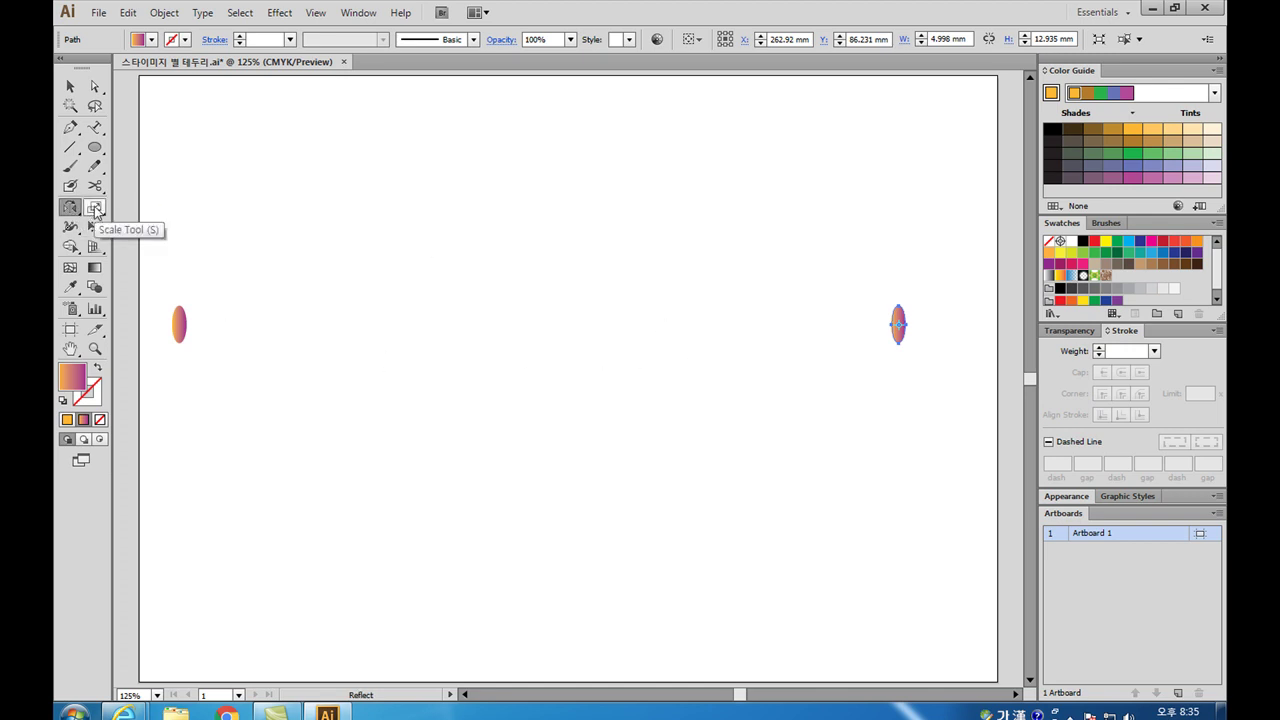
click(95, 208)
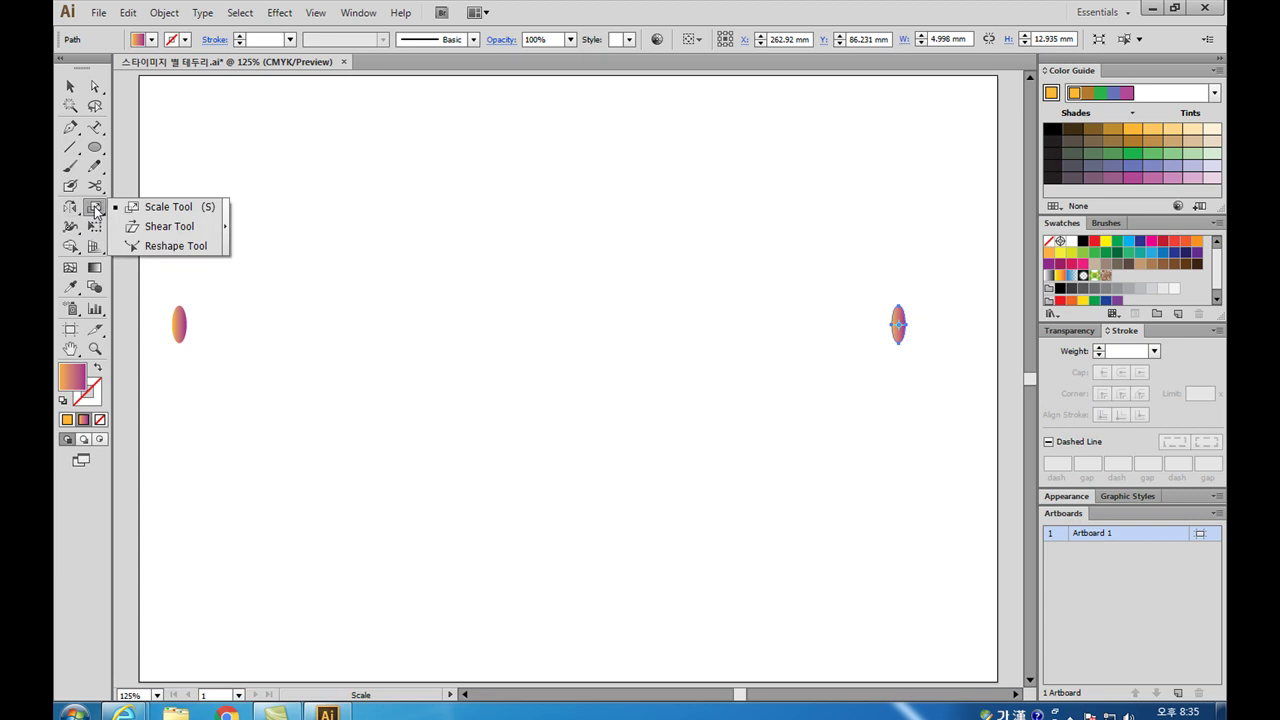
drag(95, 208, 172, 233)
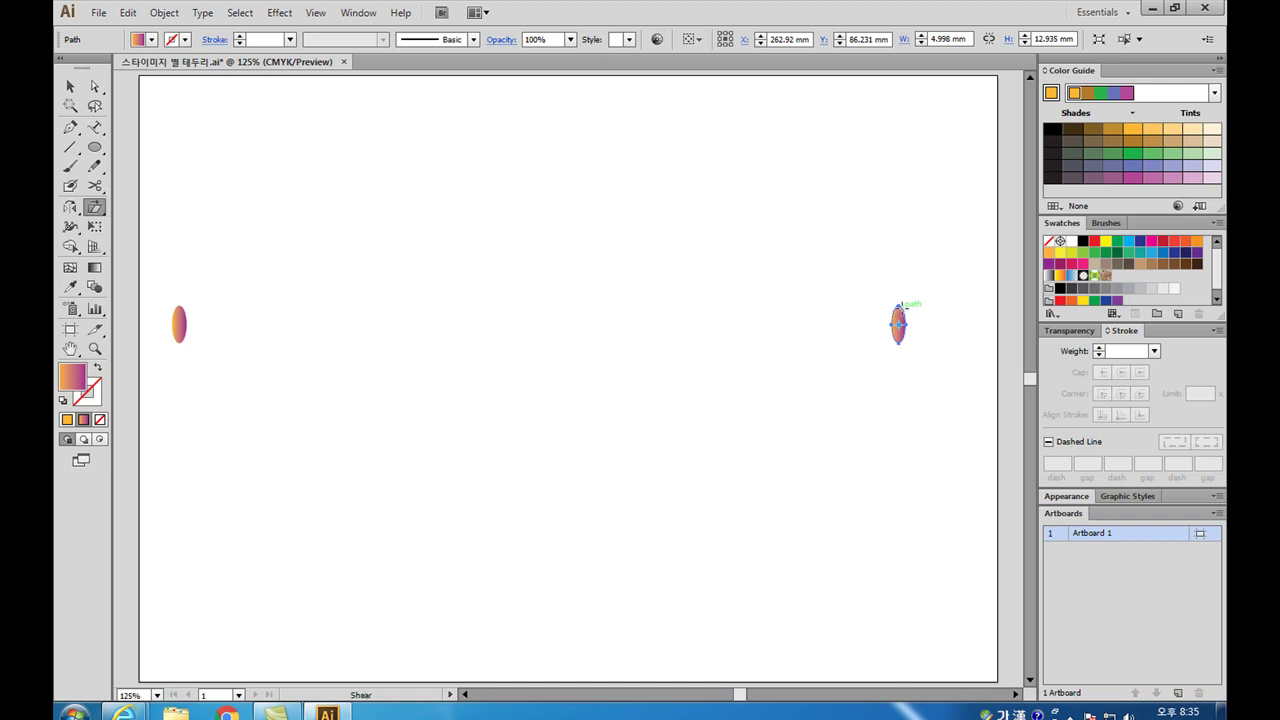
drag(901, 305, 909, 313)
click(70, 86)
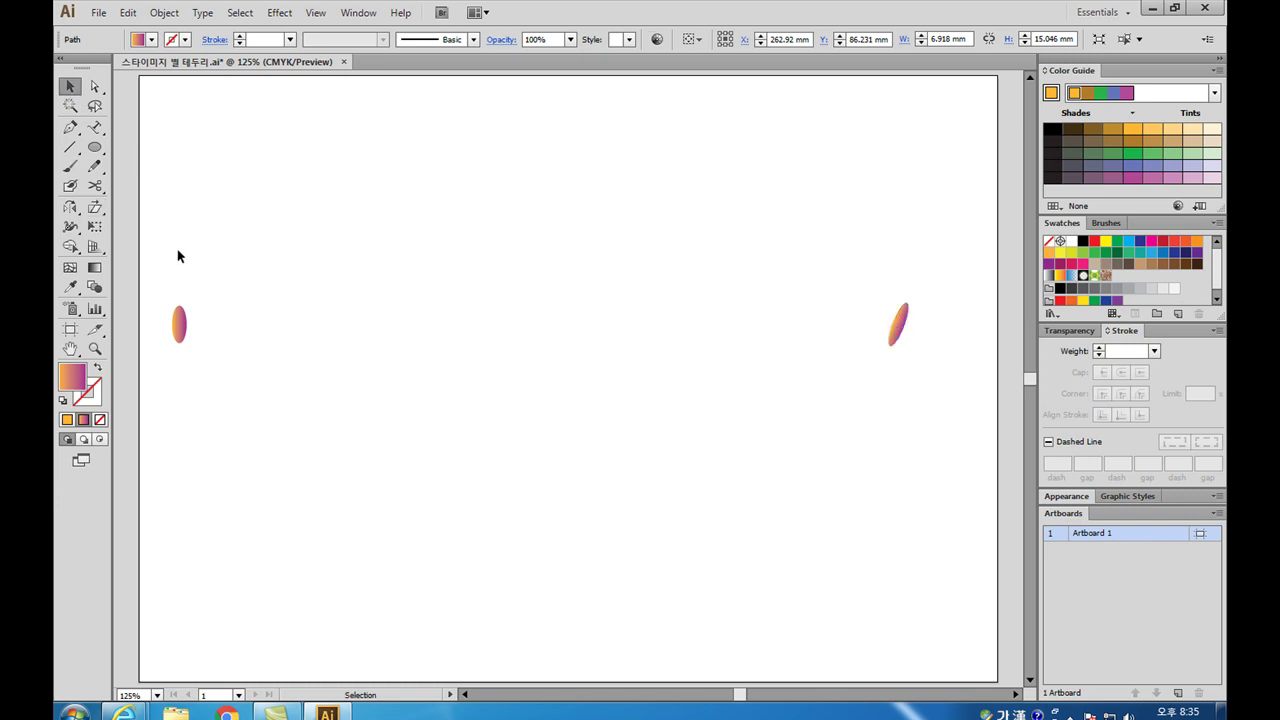
Select both ellipses and set the blend options to 100 specified steps.
click(178, 257)
drag(154, 226, 938, 456)
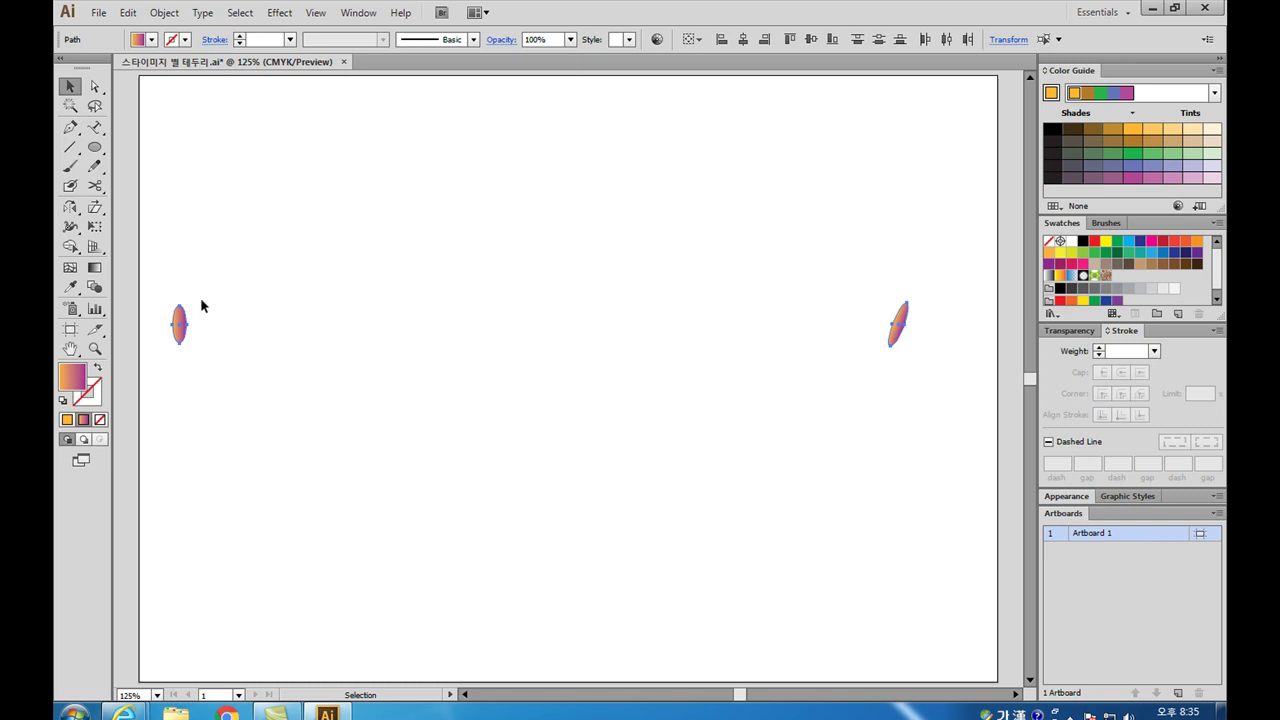
double_click(95, 287)
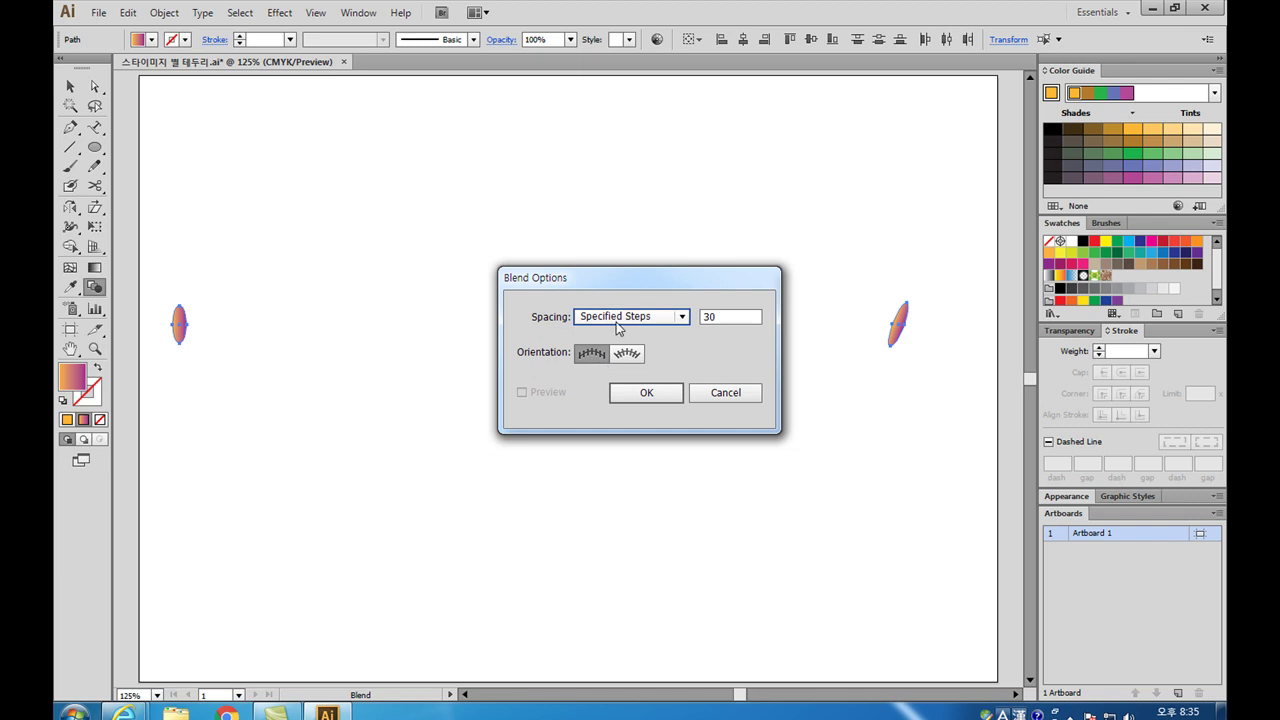
click(724, 322)
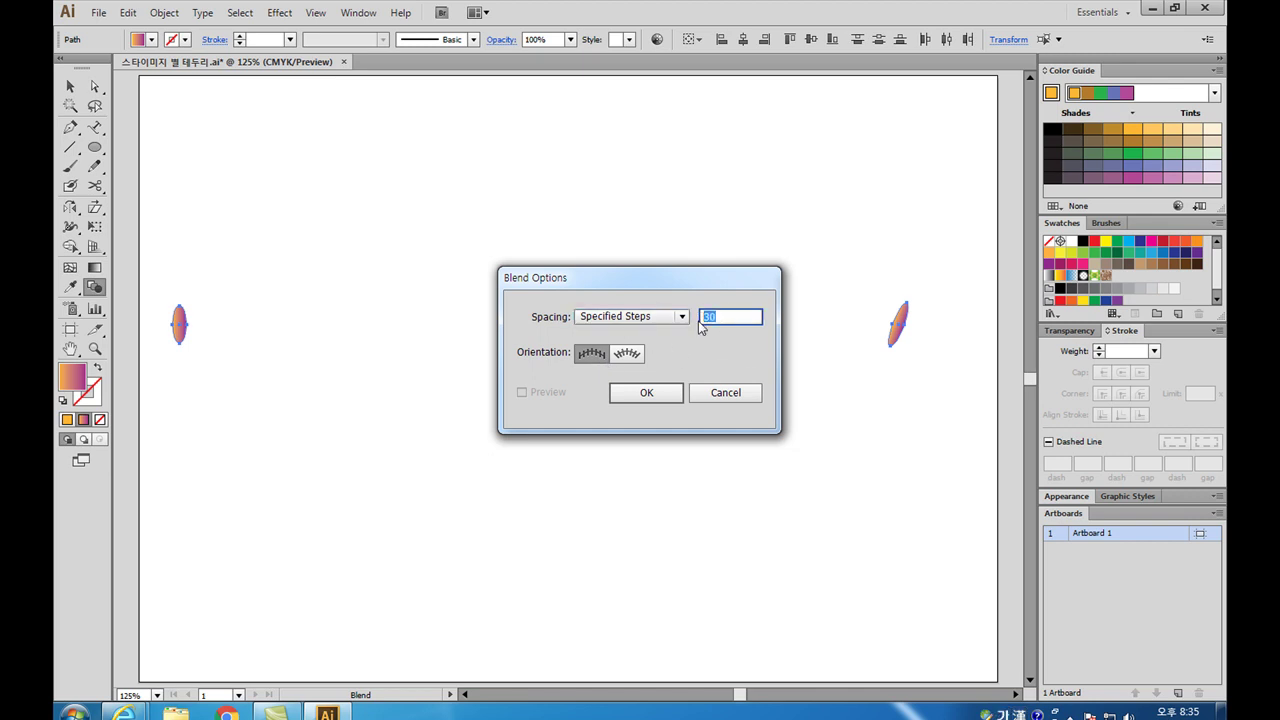
text(100)
click(659, 391)
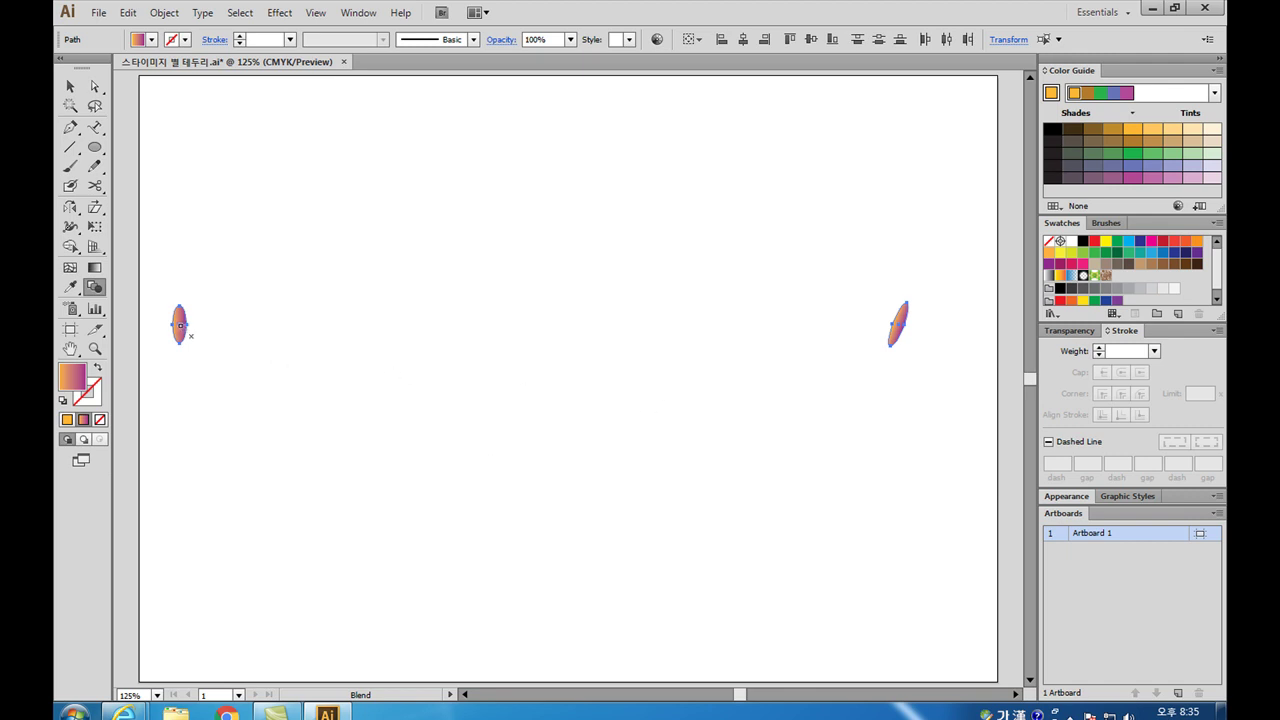
Try blending the upright left ellipse into the slanted right one, and undo the blend.
click(180, 325)
click(900, 325)
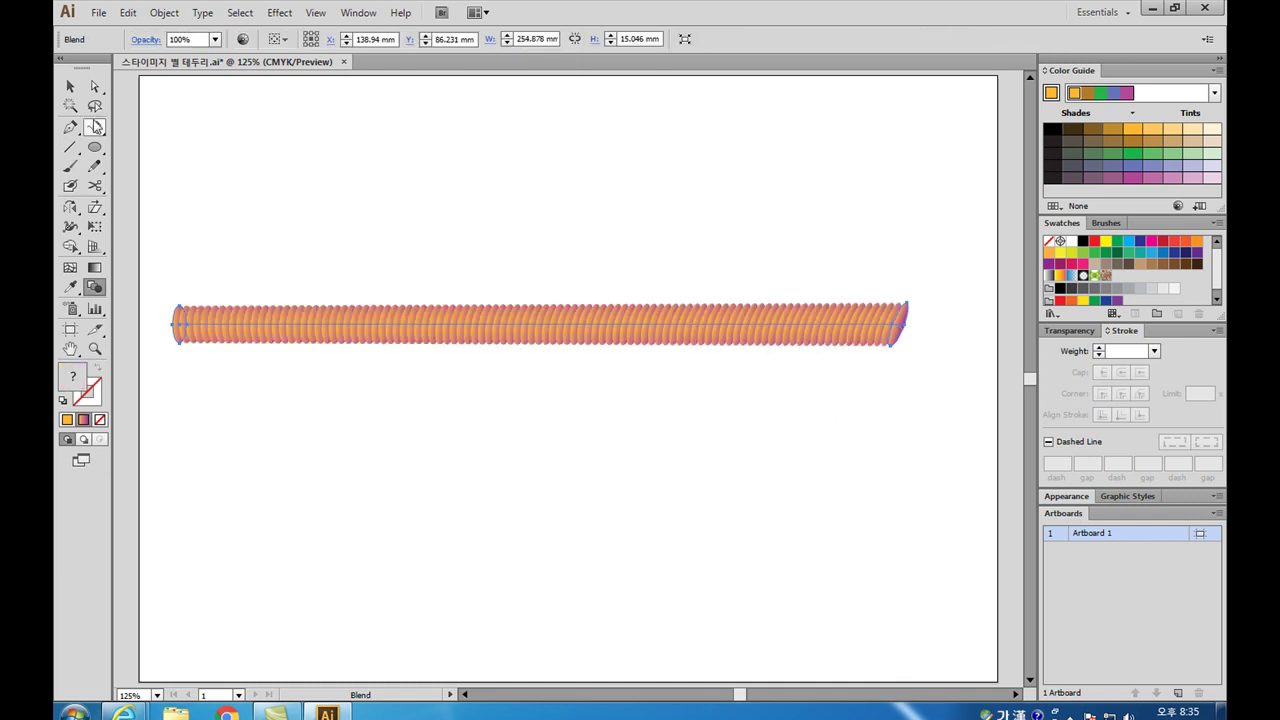
click(70, 87)
click(221, 147)
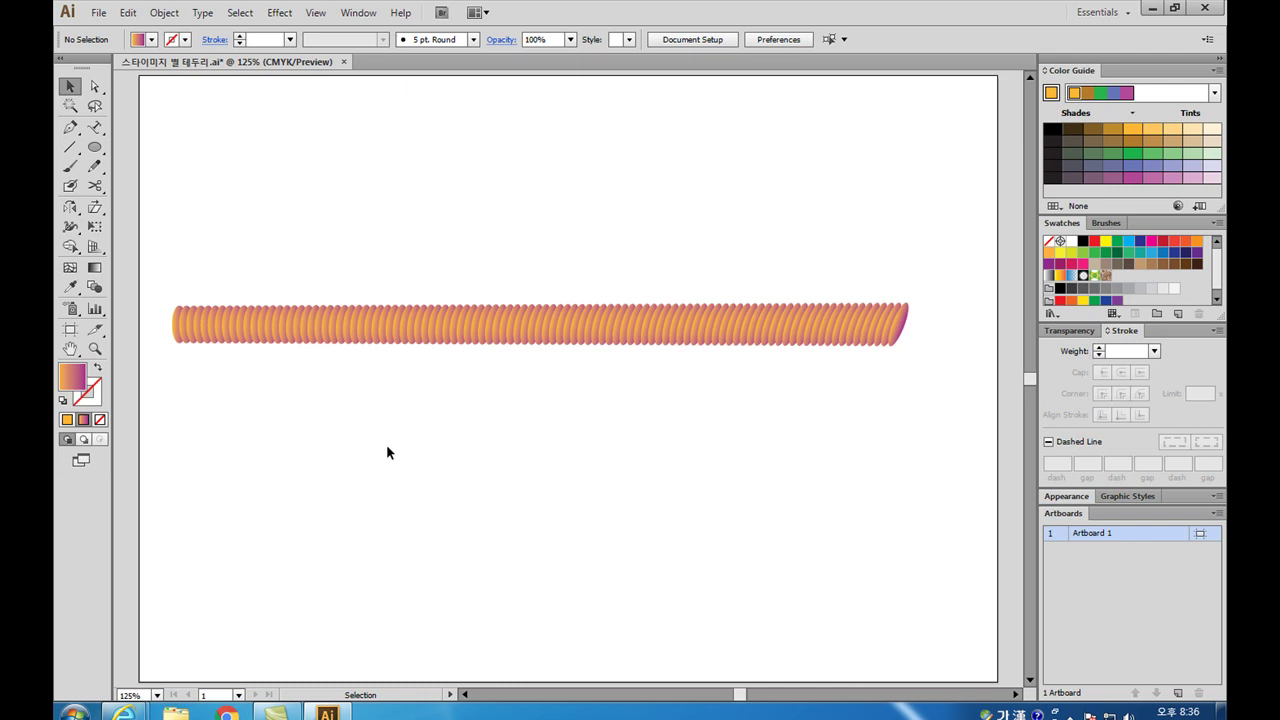
key(ctrl+z)
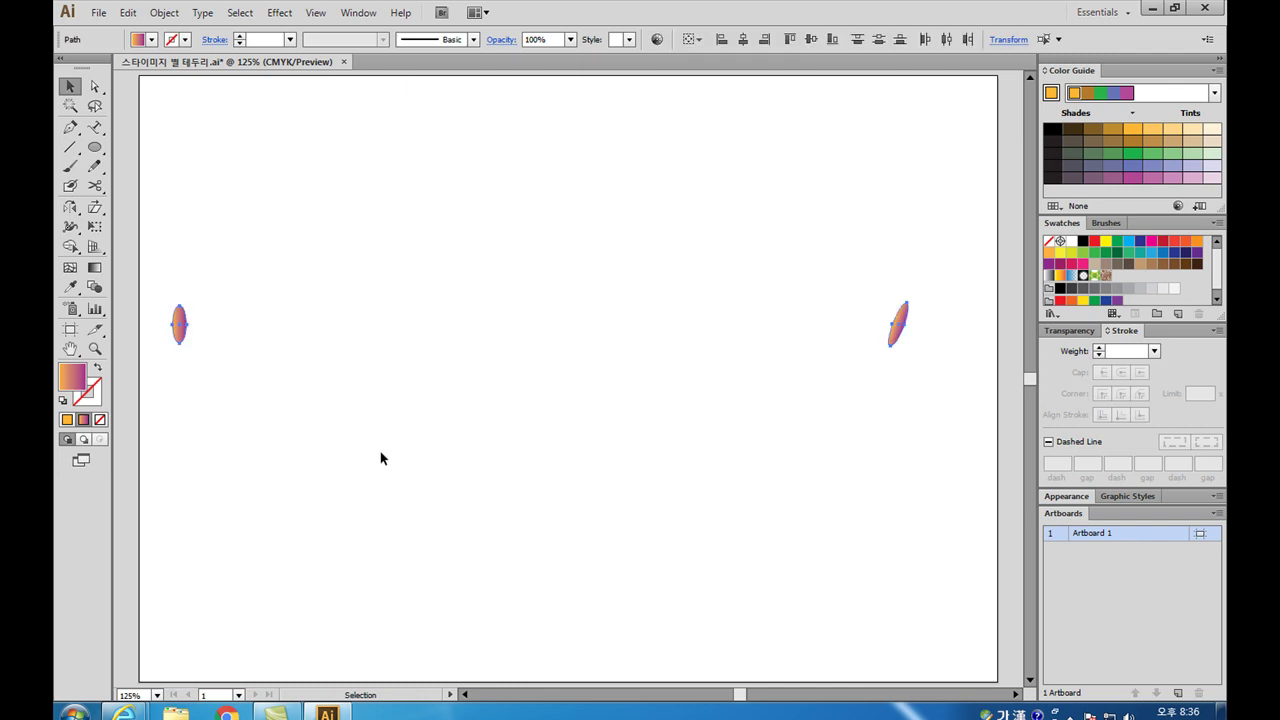
Select both ellipses and set the blend options to 500 specified steps.
click(380, 451)
drag(221, 381, 924, 406)
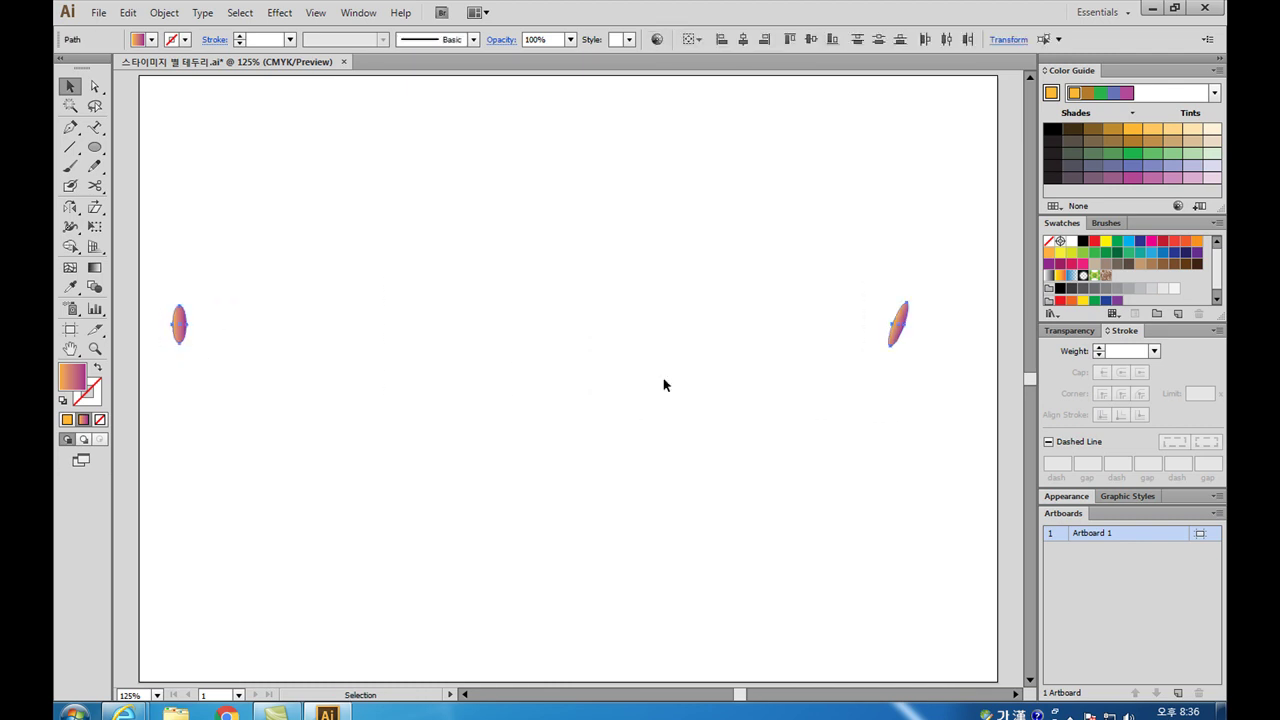
double_click(94, 287)
double_click(721, 316)
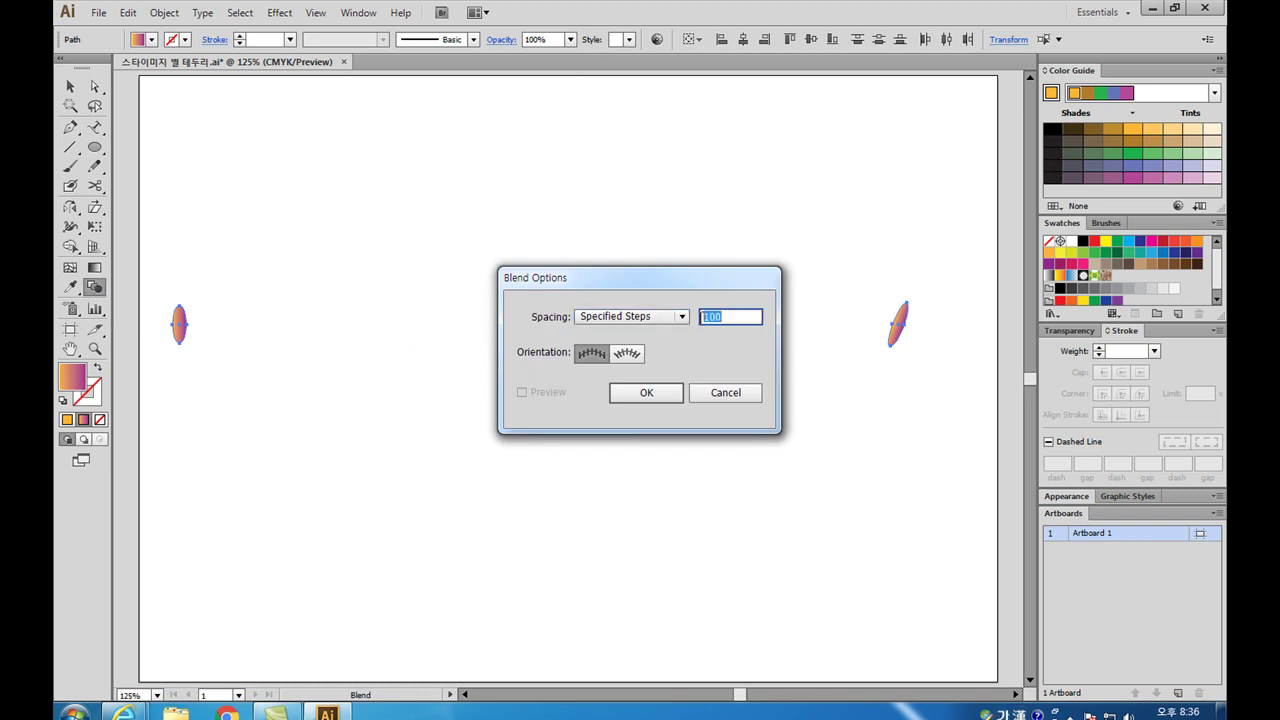
text(500)
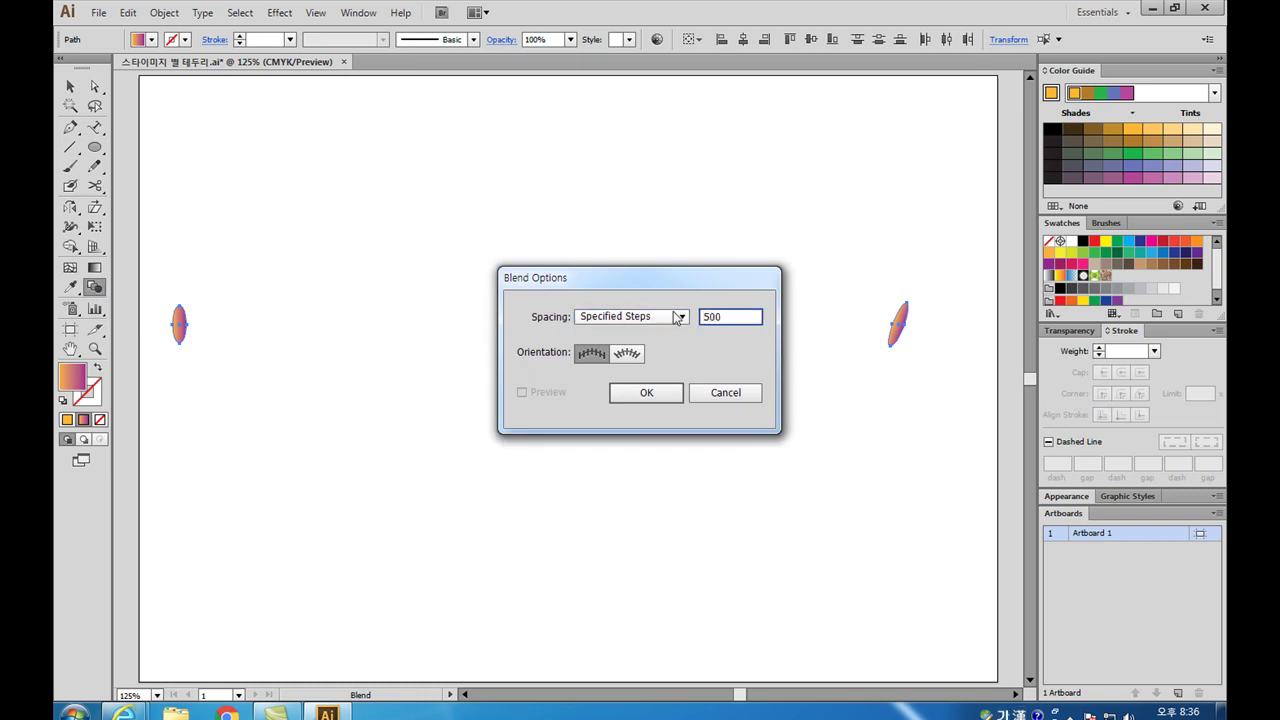
click(659, 393)
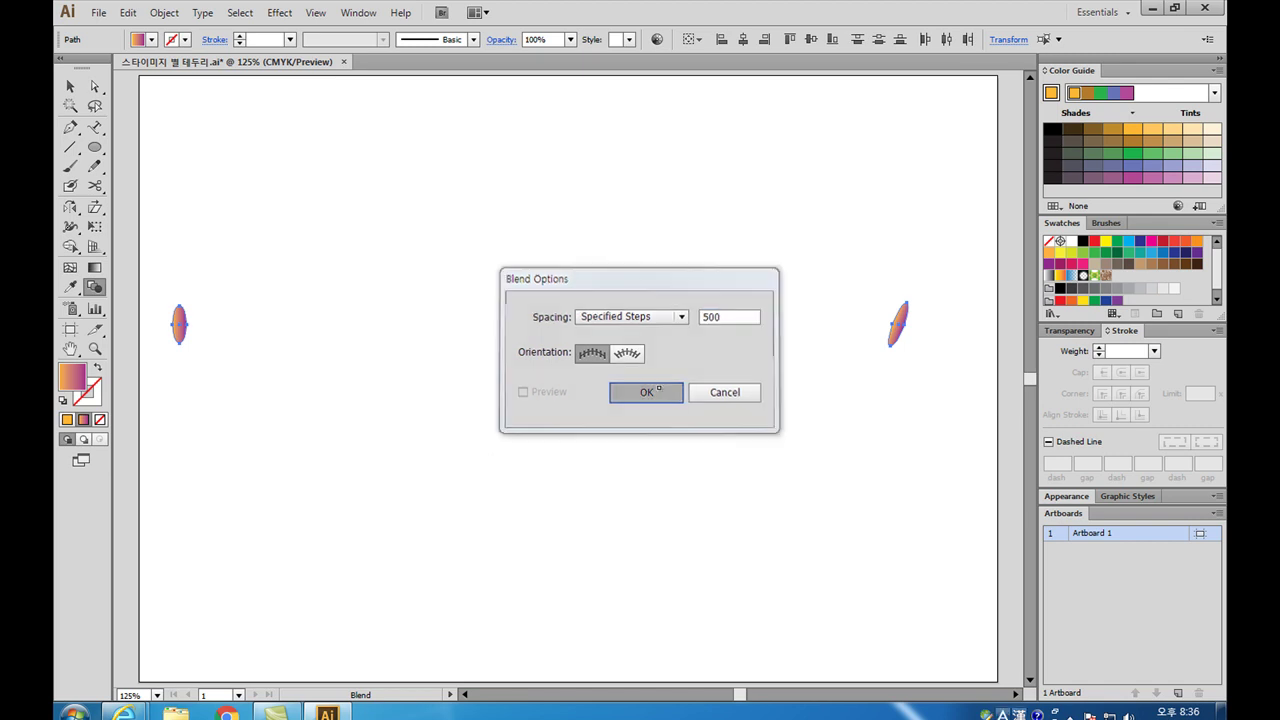
Blend the upright left ellipse into the slanted right one to form a smooth horizontal bar, and deselect it.
click(179, 326)
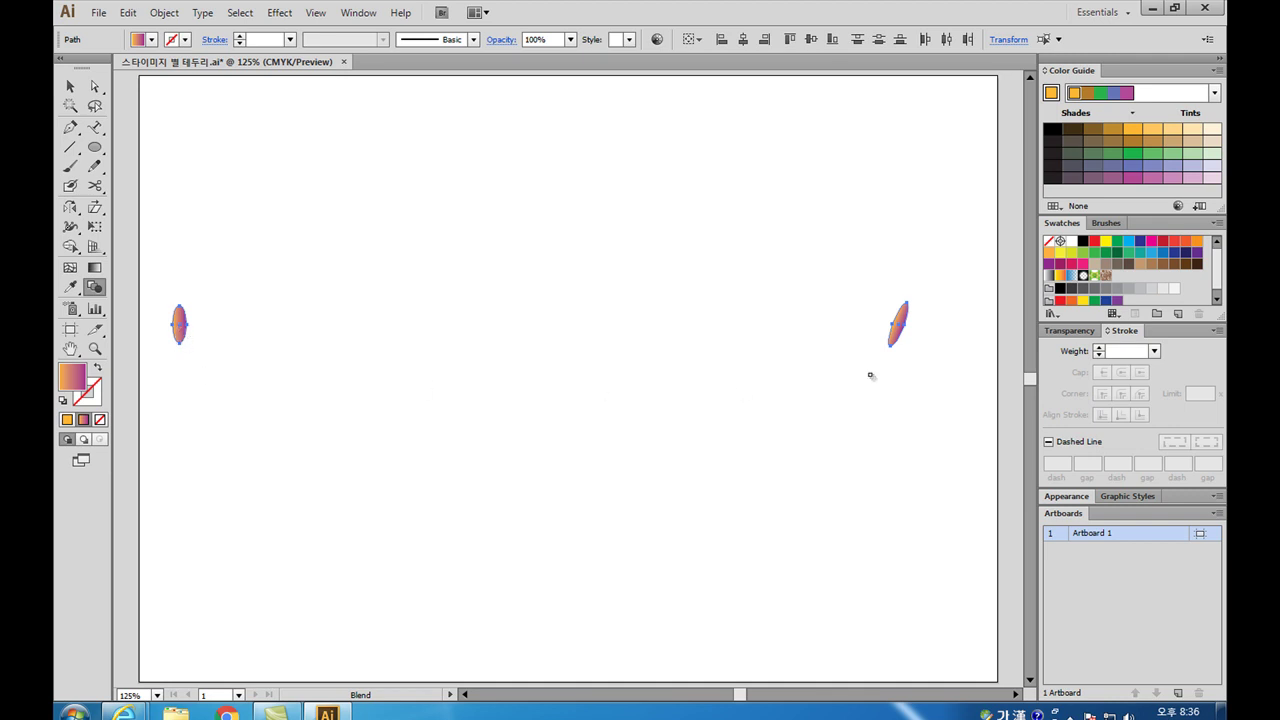
click(897, 334)
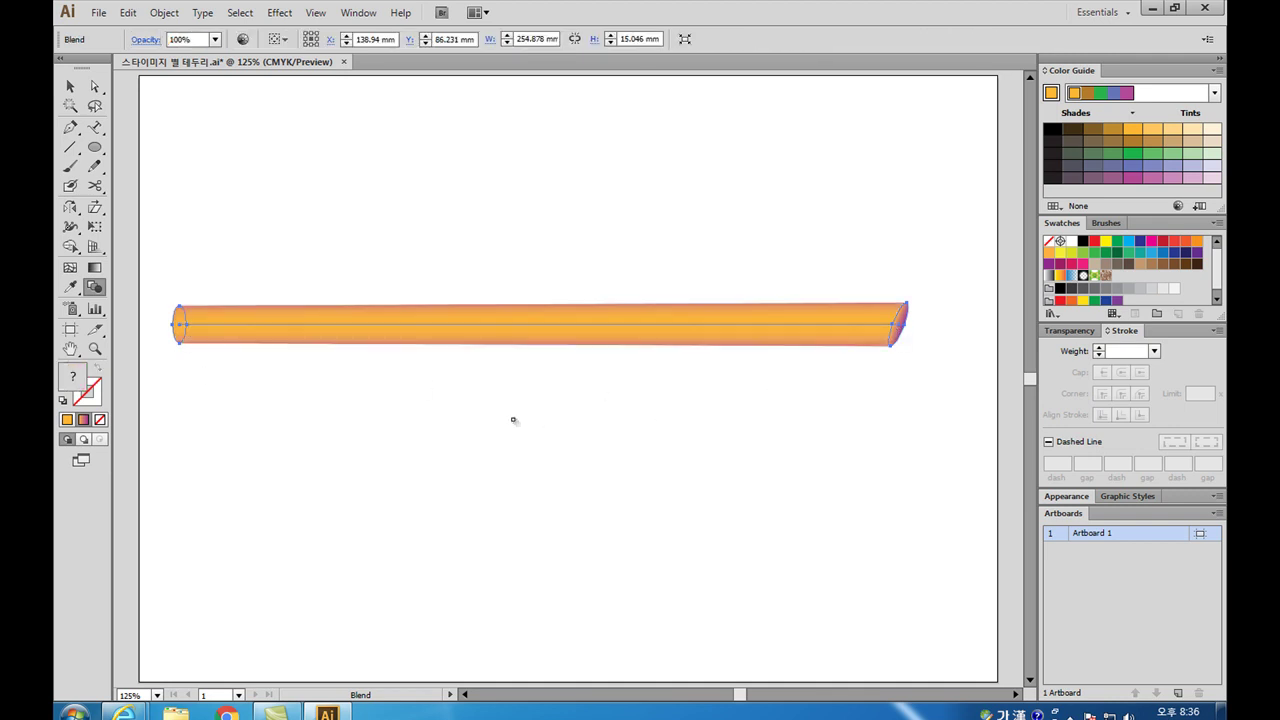
click(72, 87)
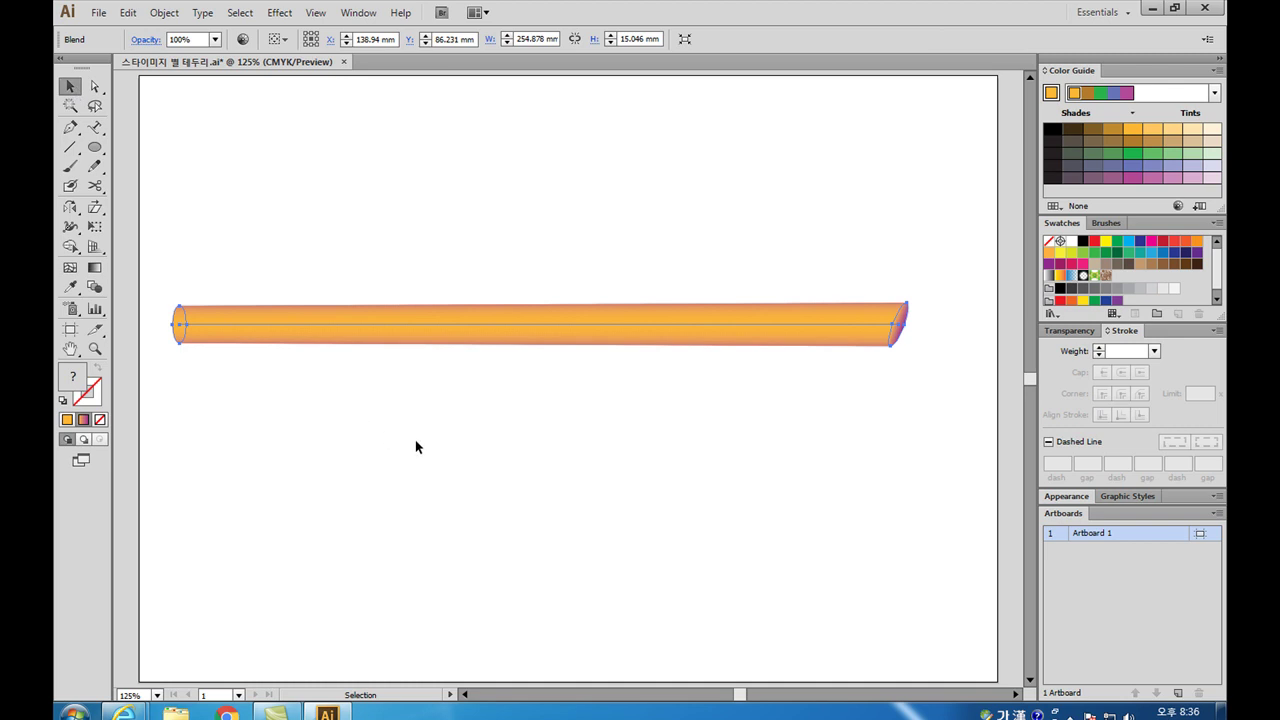
click(209, 364)
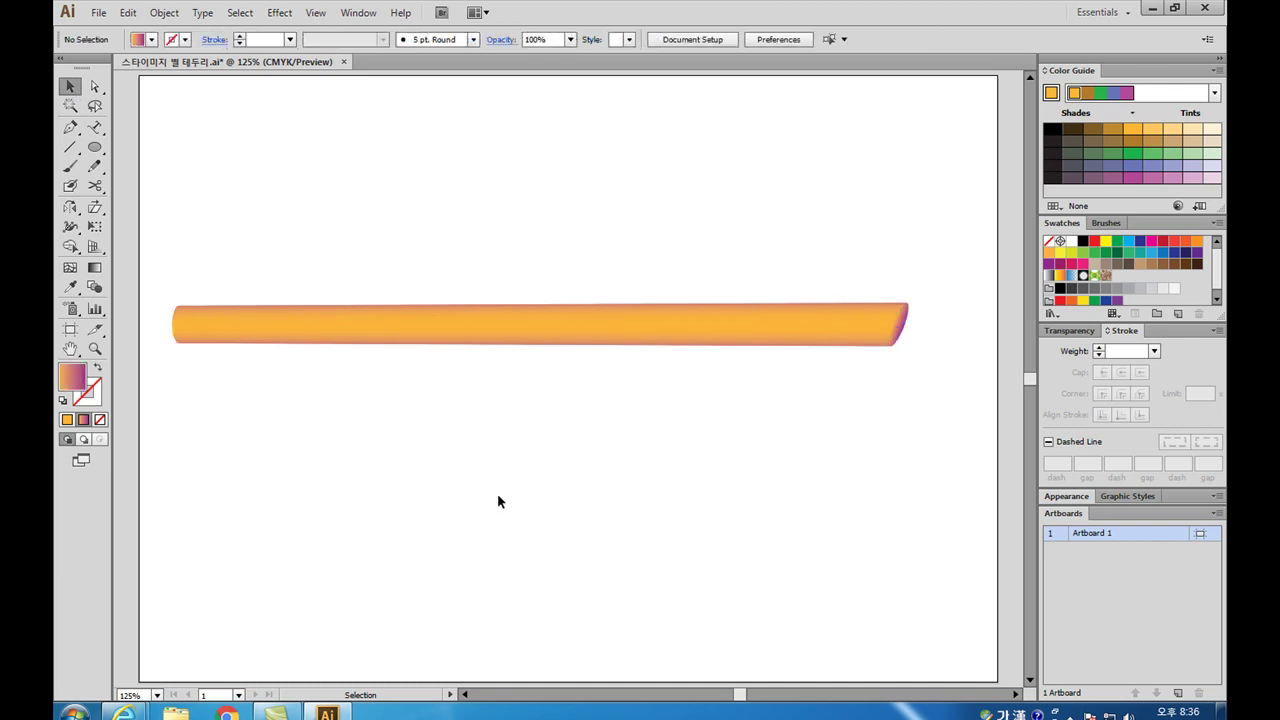
Move the blended bar near the artboard's upper edge, at about Y 26.4 mm, and place two copies one above the other near the lower edge.
drag(529, 338, 558, 153)
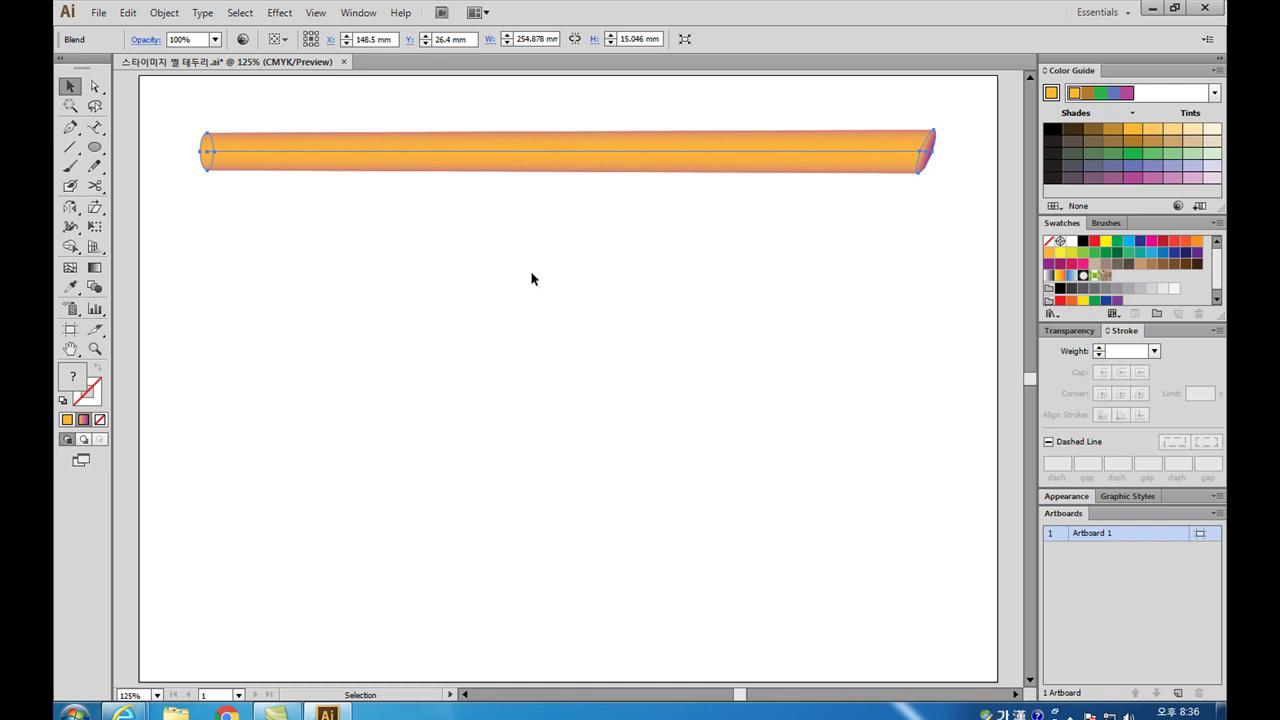
drag(607, 151, 608, 606)
click(588, 153)
drag(588, 153, 582, 541)
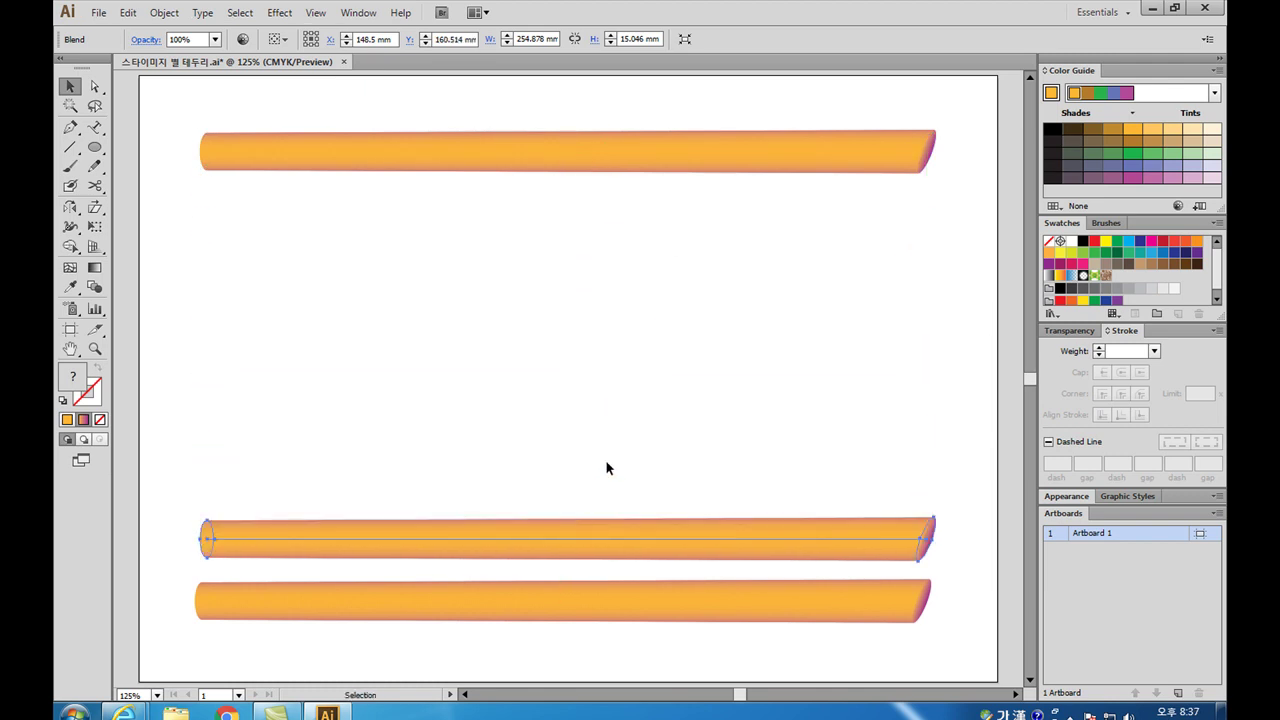
click(607, 466)
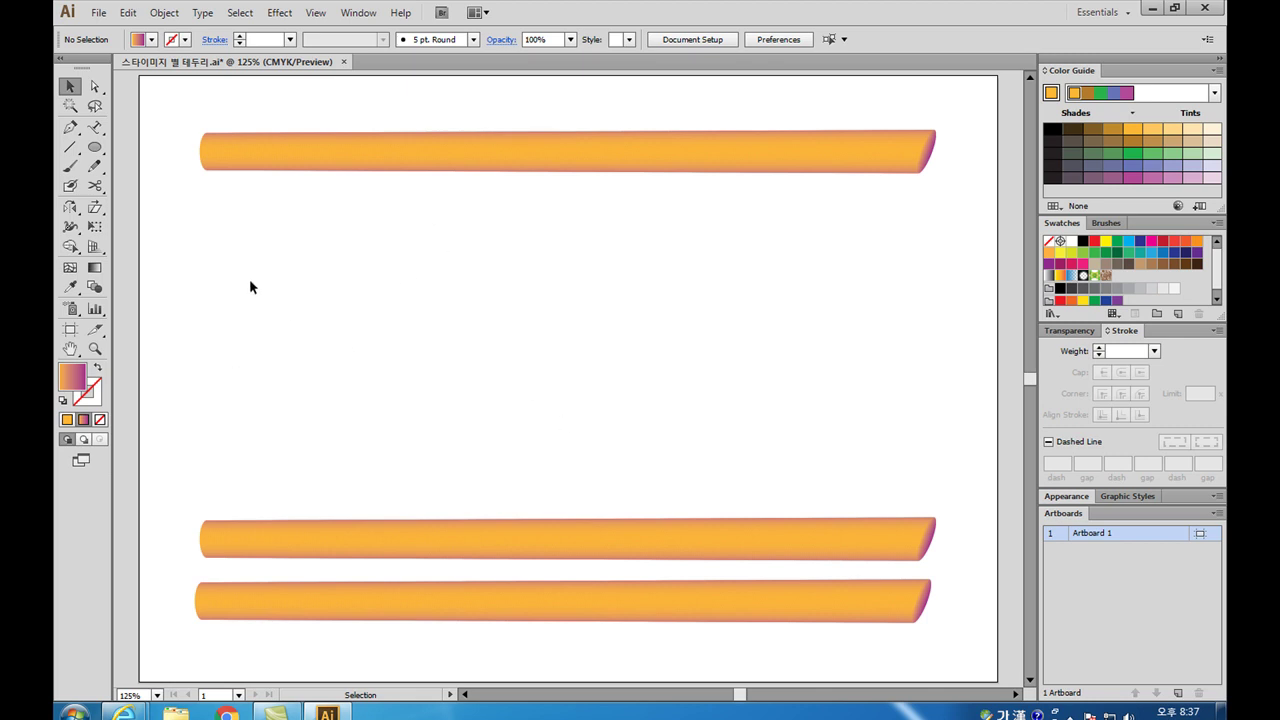
Draw an open curved path with the Pen tool between the bars, with a small loop above and a wide loop below.
click(70, 128)
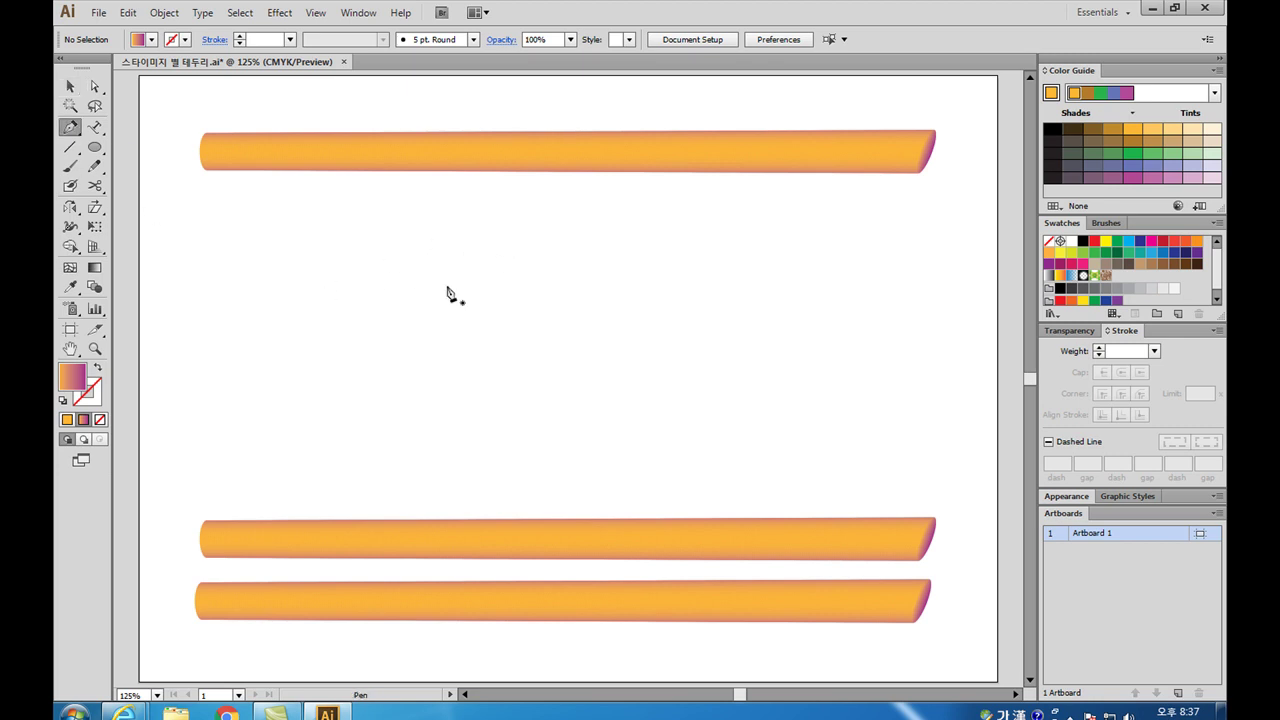
click(549, 224)
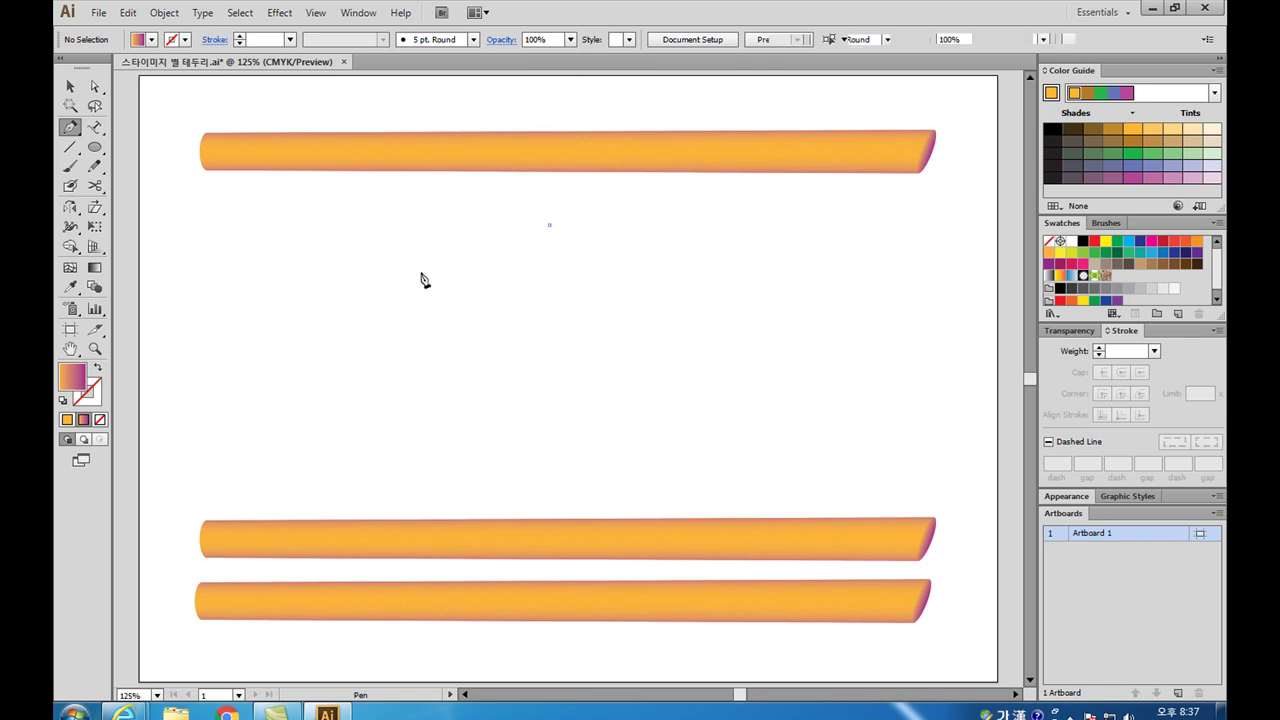
drag(400, 270, 476, 271)
drag(453, 415, 426, 473)
drag(280, 387, 309, 336)
drag(584, 384, 665, 411)
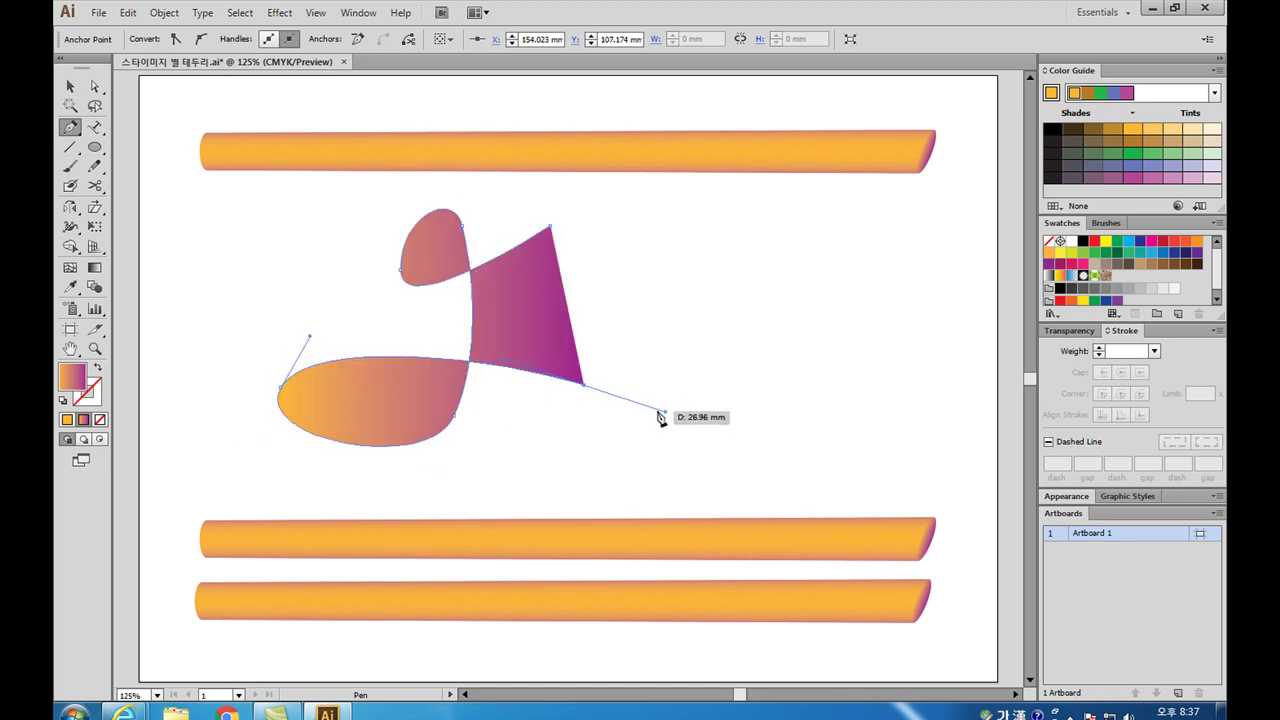
Give the looped path no fill and a black 1 pt stroke, and move it toward the artboard's left edge.
click(97, 368)
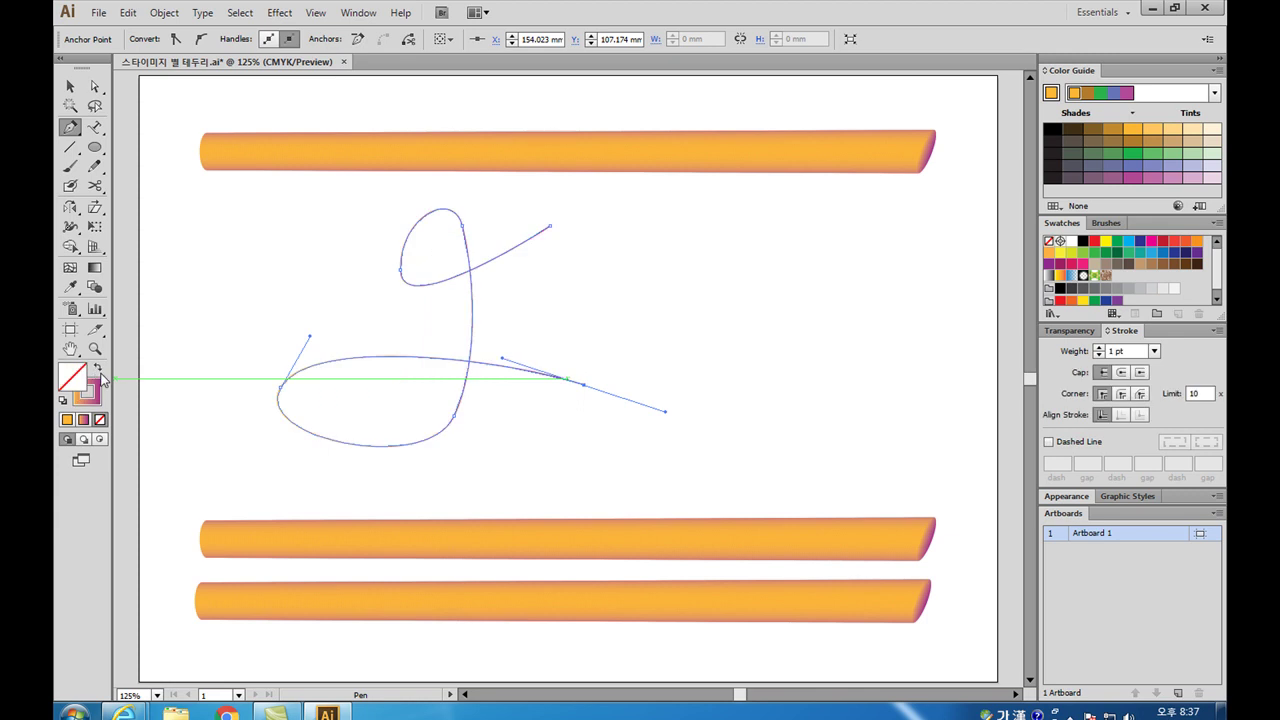
click(64, 400)
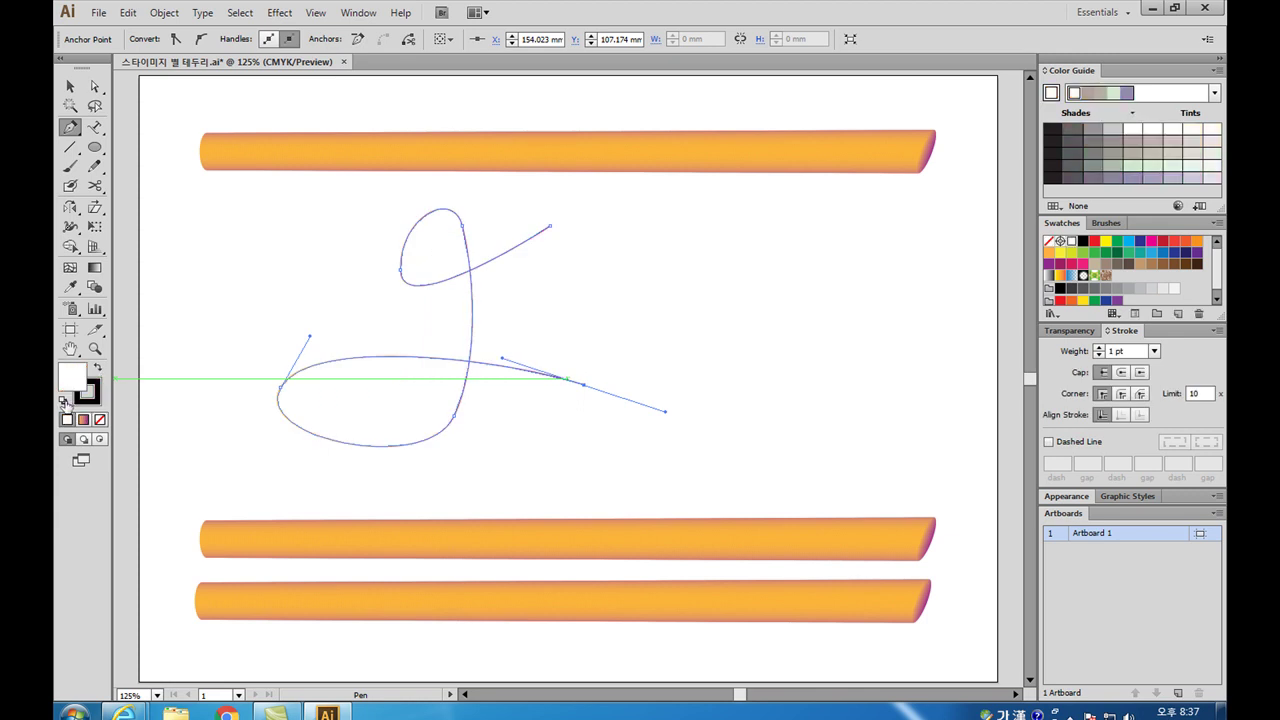
click(100, 419)
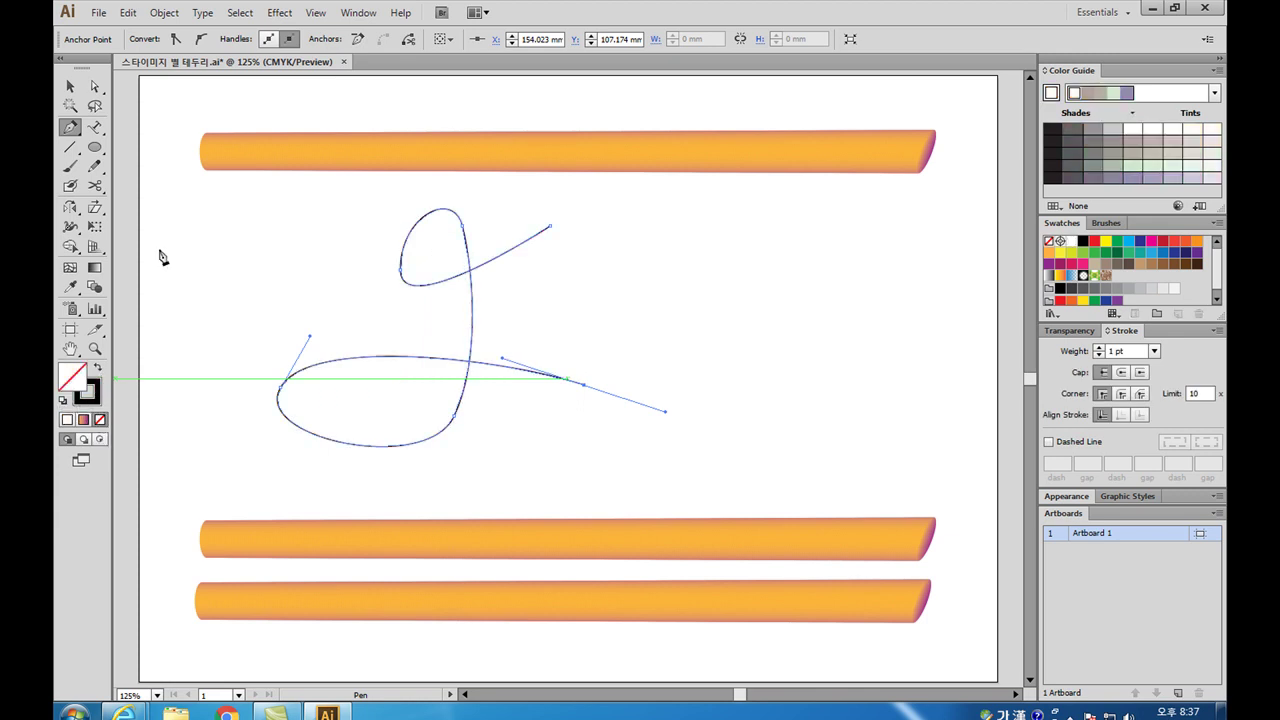
click(70, 87)
click(243, 232)
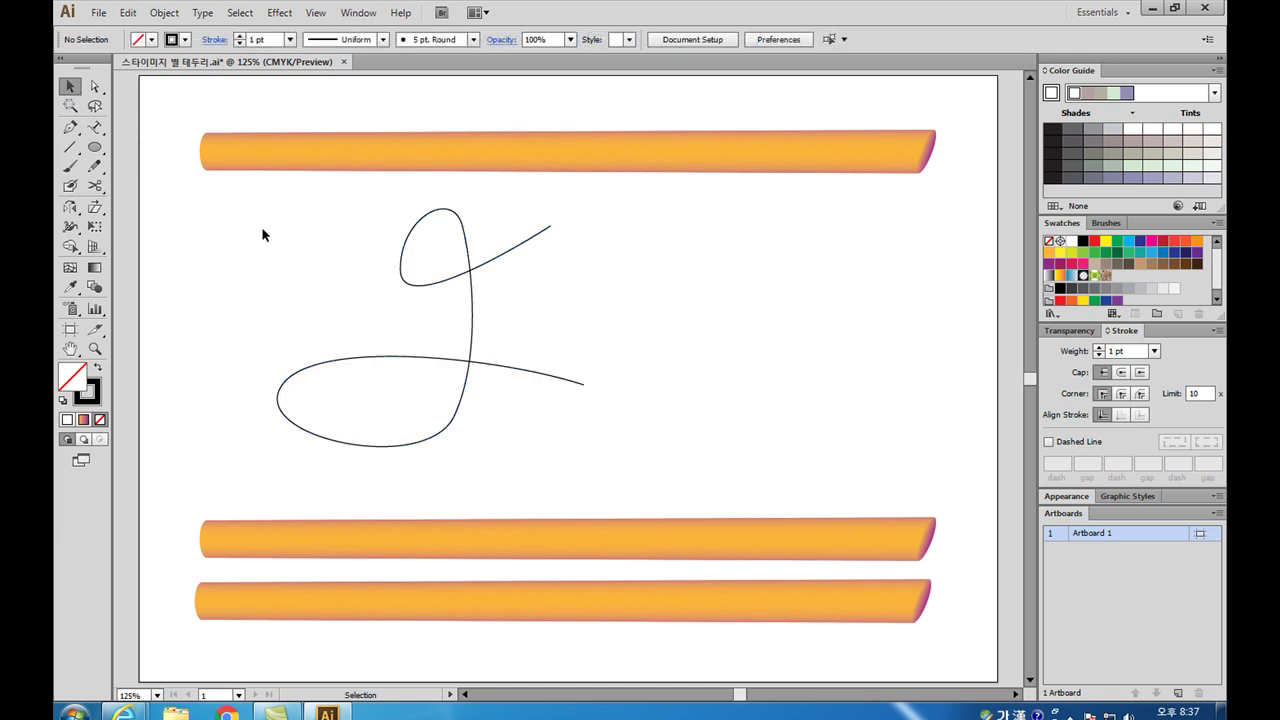
drag(468, 338, 357, 341)
click(190, 198)
Draw a second open path right of the first with the Pen tool, arching at the top and ending in a small loop with a horizontal tail.
click(70, 127)
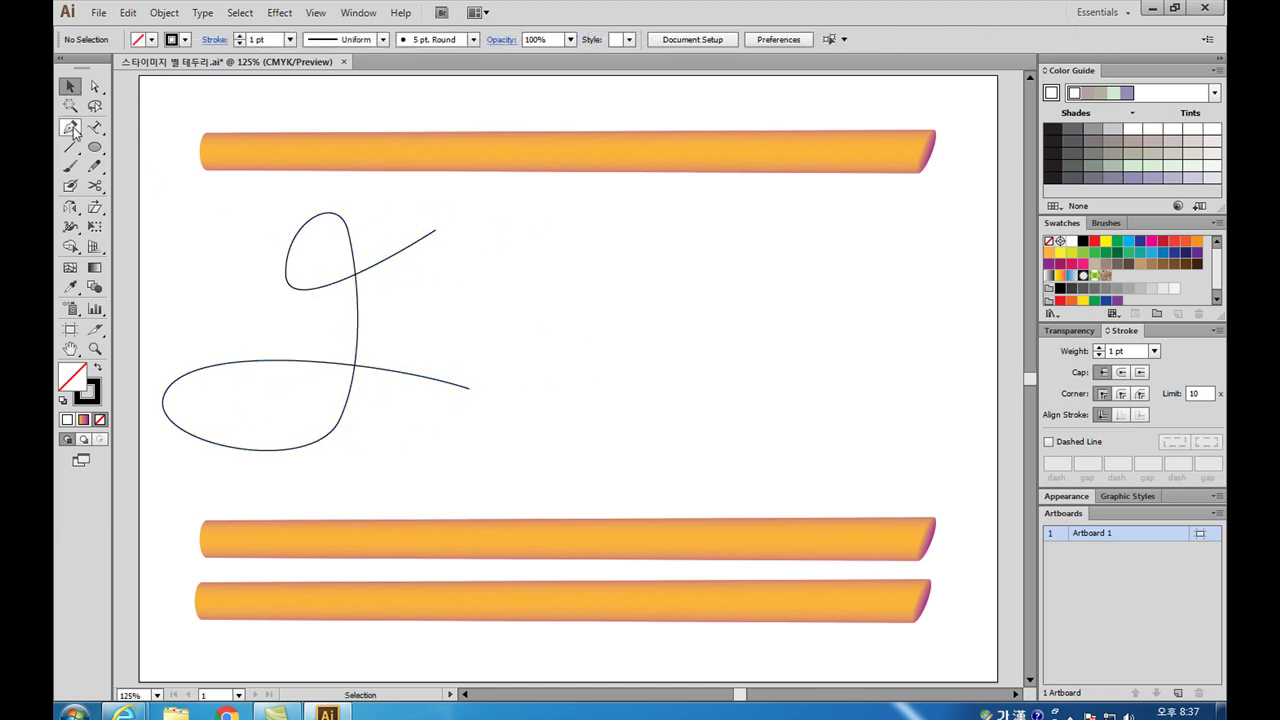
click(724, 229)
drag(593, 211, 559, 275)
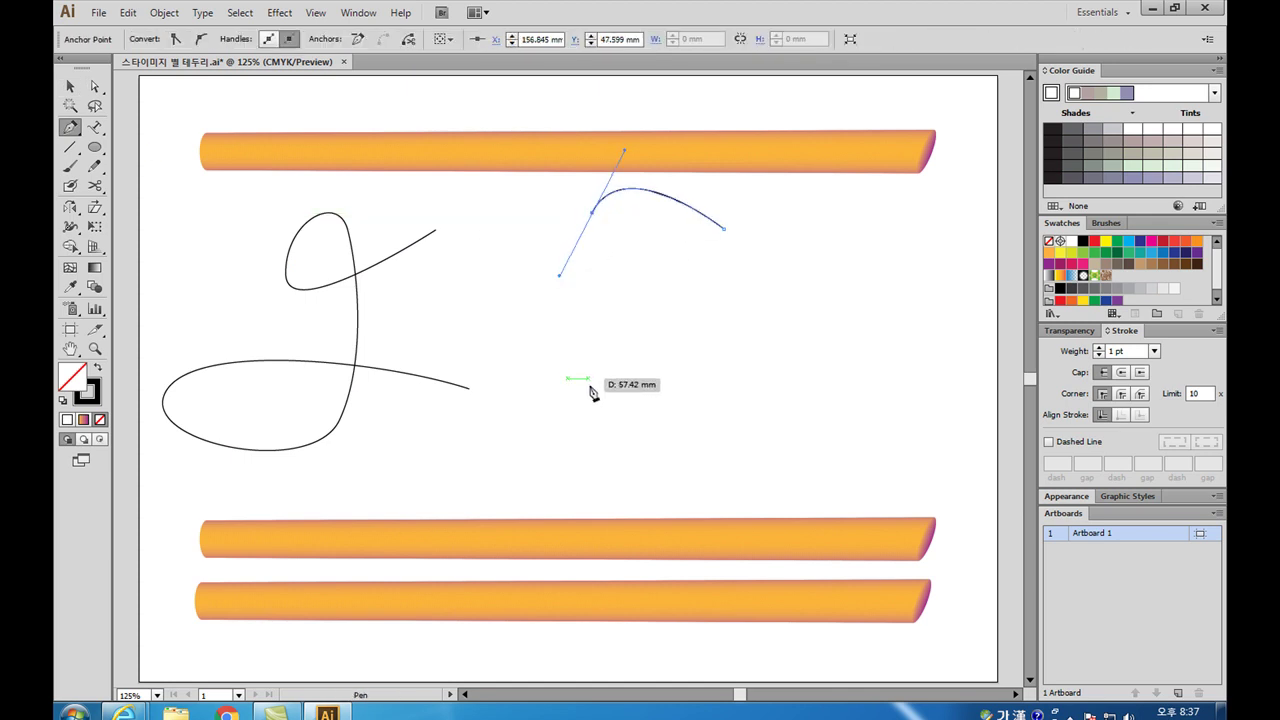
drag(591, 463, 543, 489)
drag(543, 403, 574, 398)
click(672, 402)
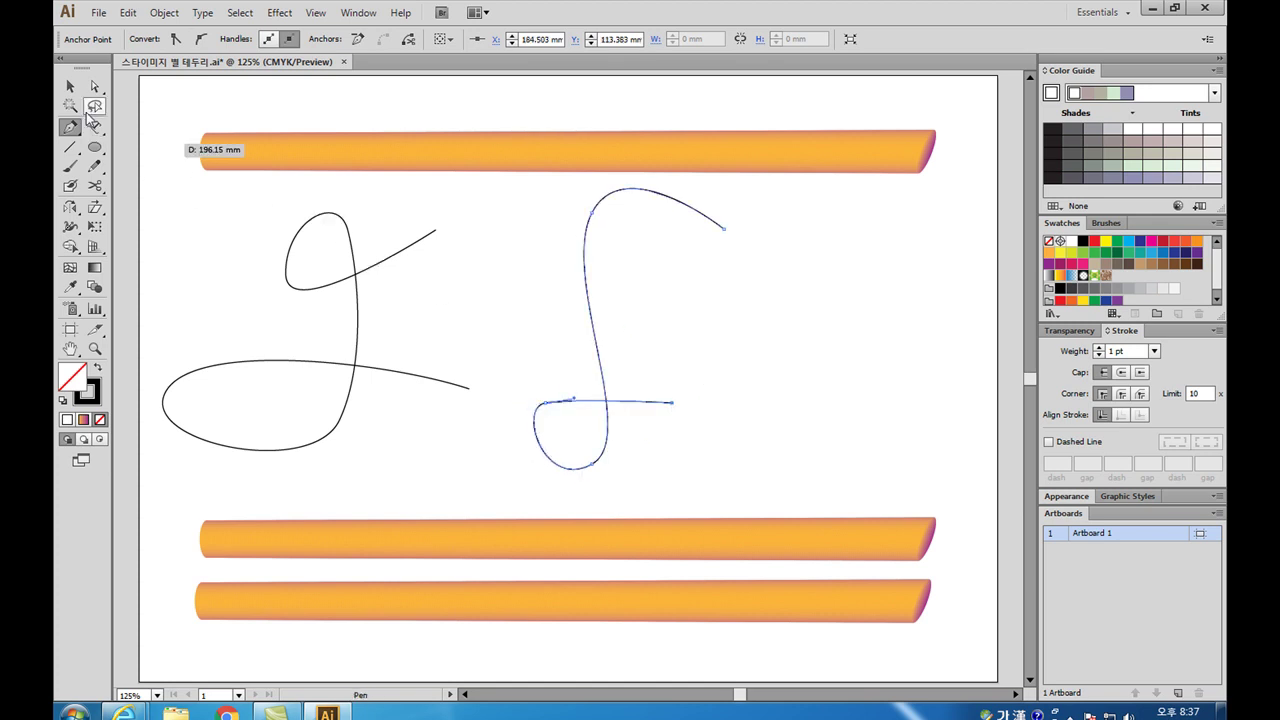
click(70, 86)
click(513, 332)
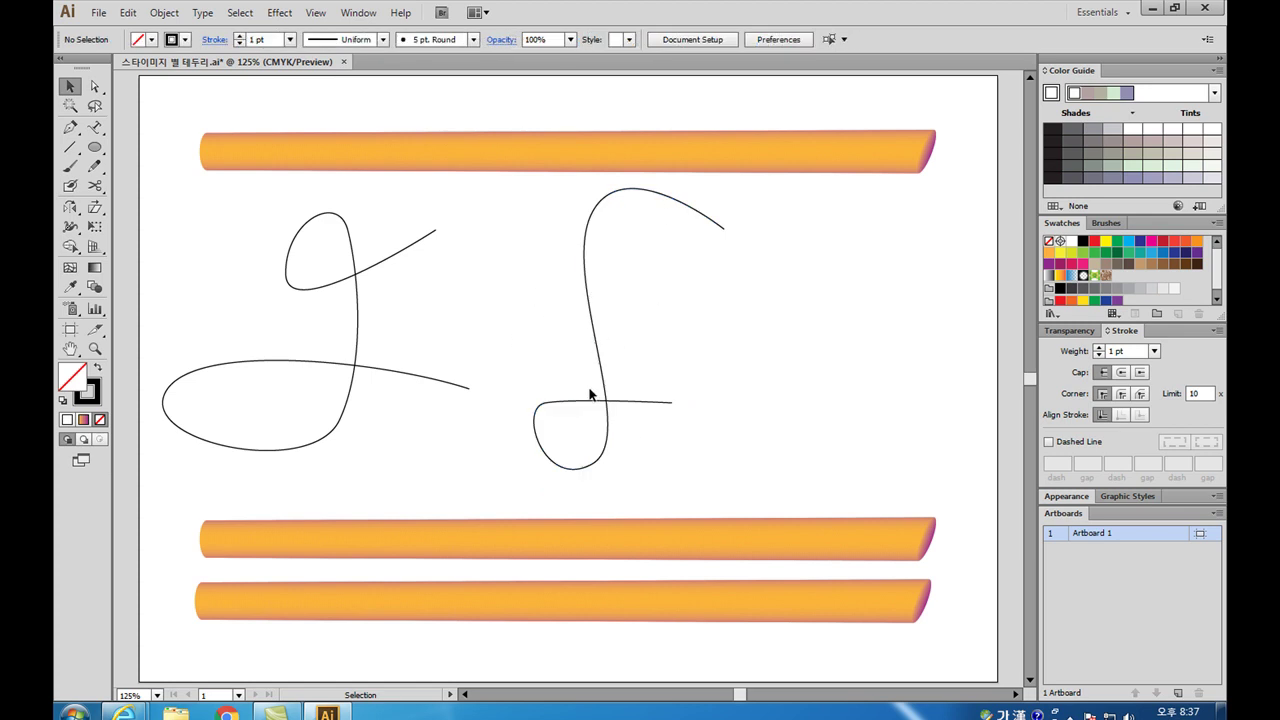
Select the uppermost blended bar with the left looped path and replace the blend's spine with that path.
click(408, 148)
drag(392, 148, 323, 287)
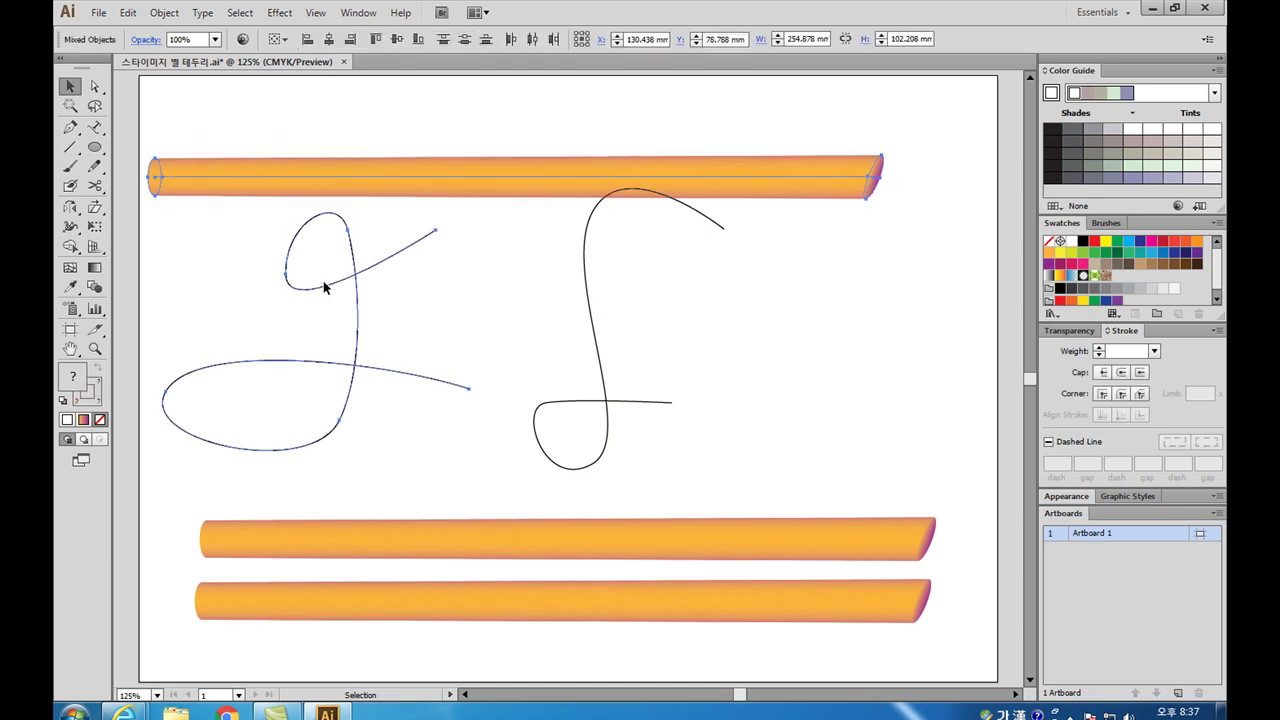
click(164, 14)
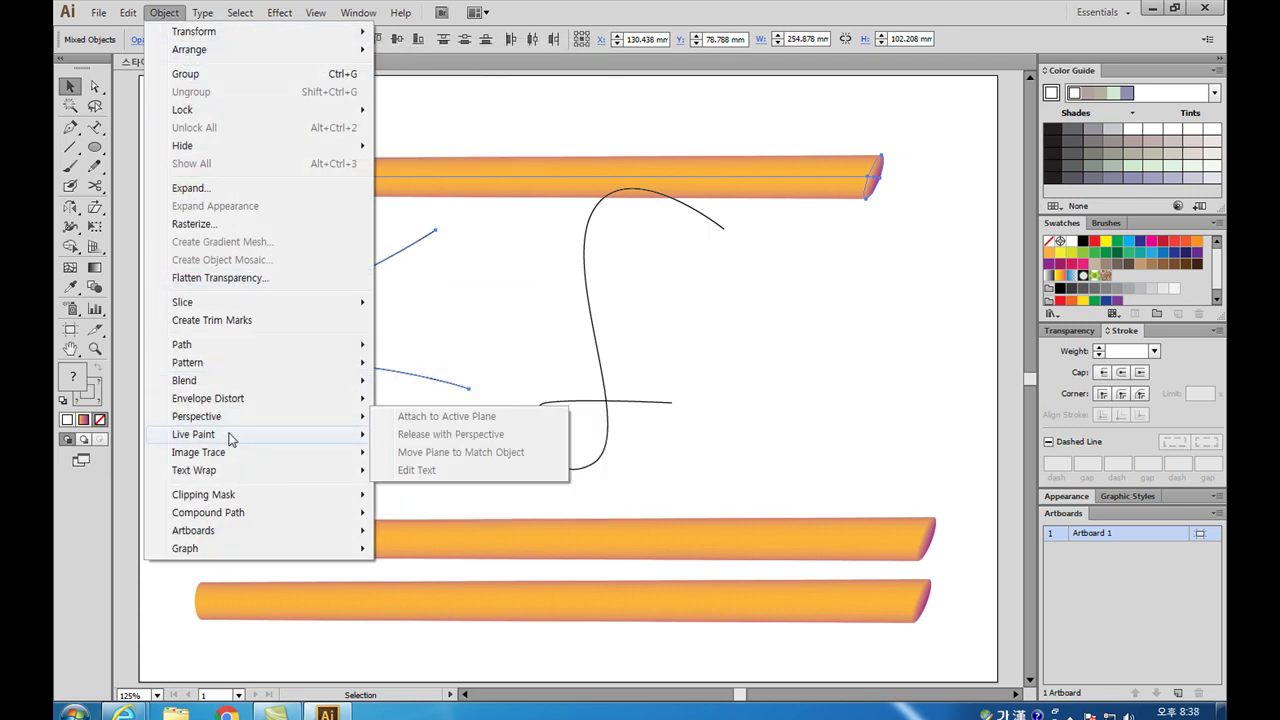
mouse_move(220, 384)
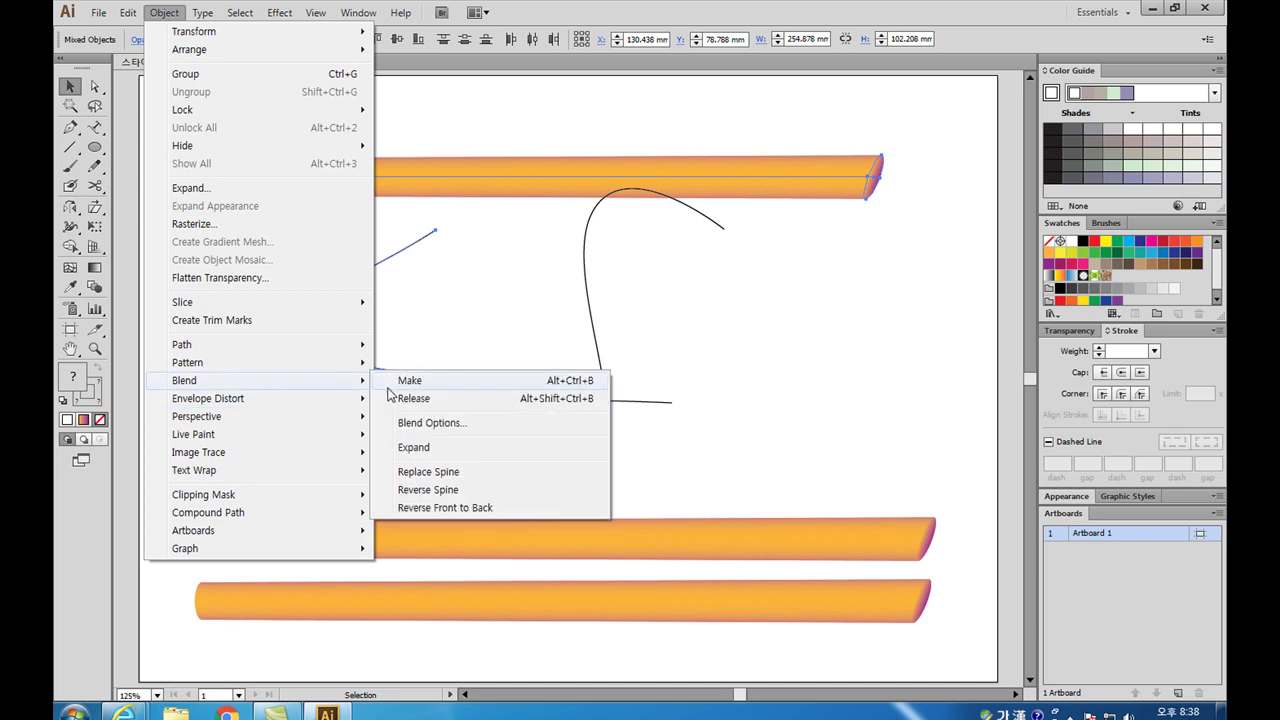
click(452, 472)
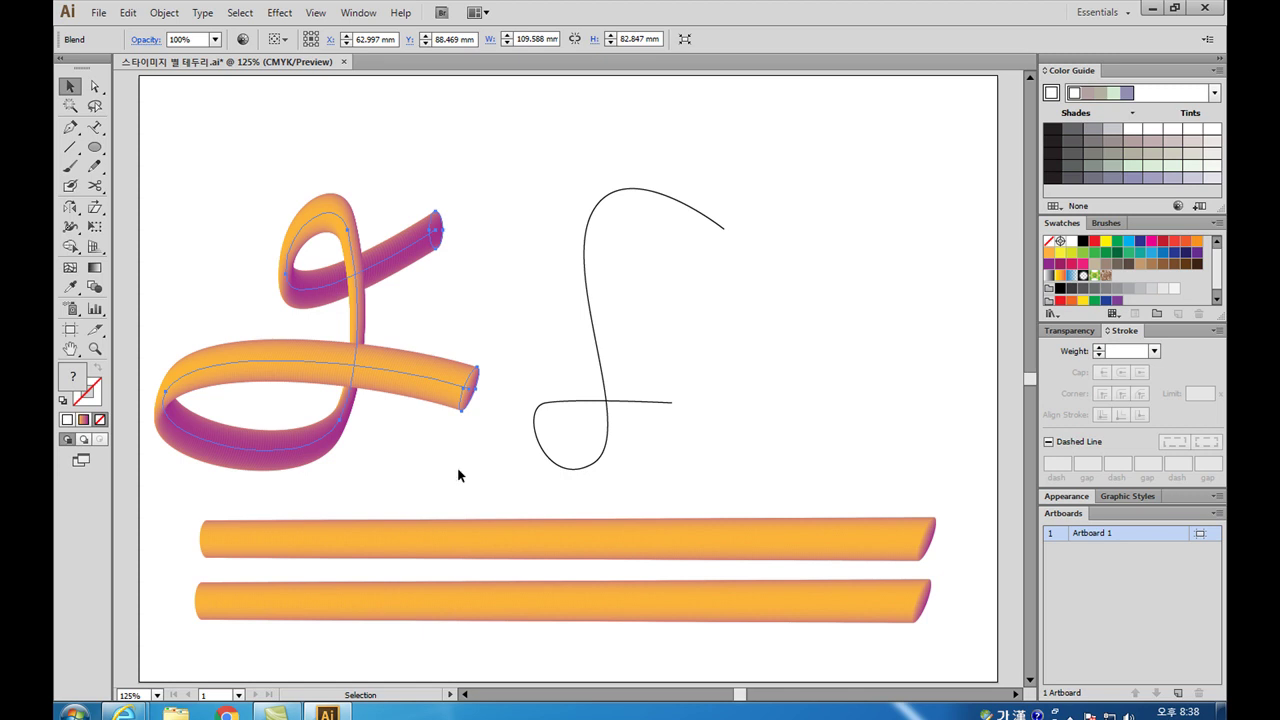
click(458, 469)
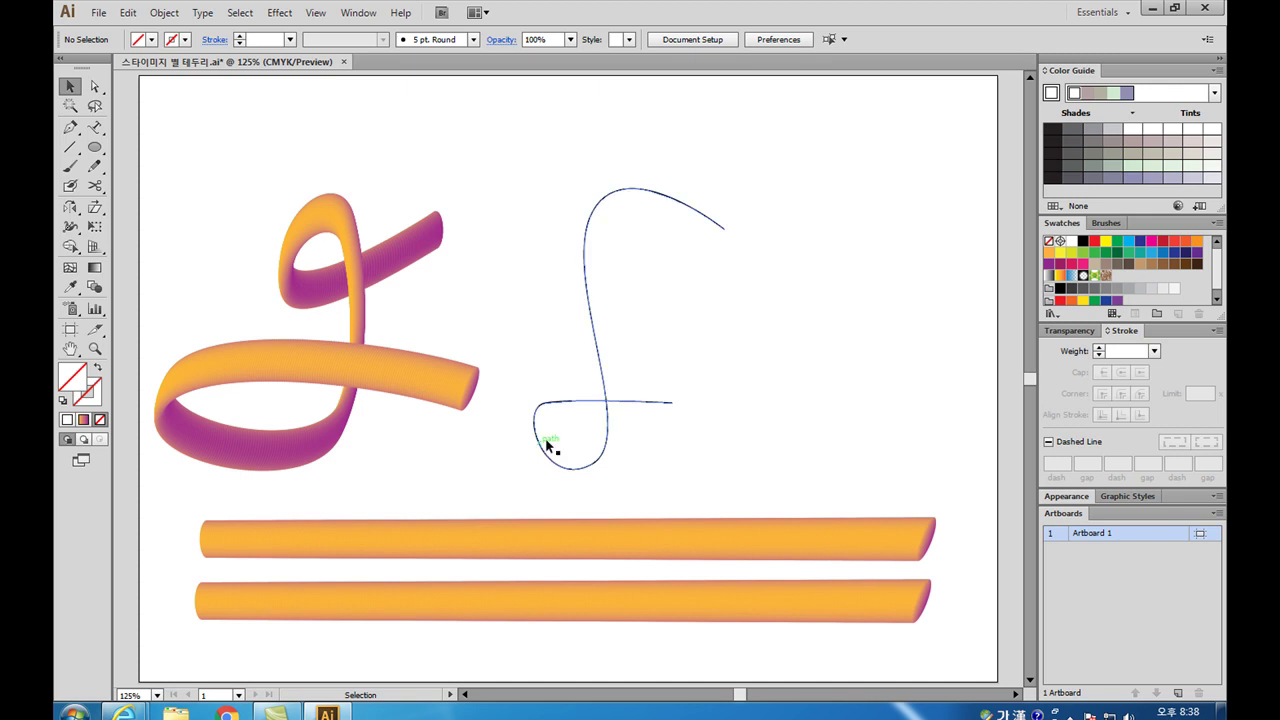
Select the right curved path with the upper of the two remaining bars and replace the blend's spine with that path.
drag(563, 355, 674, 554)
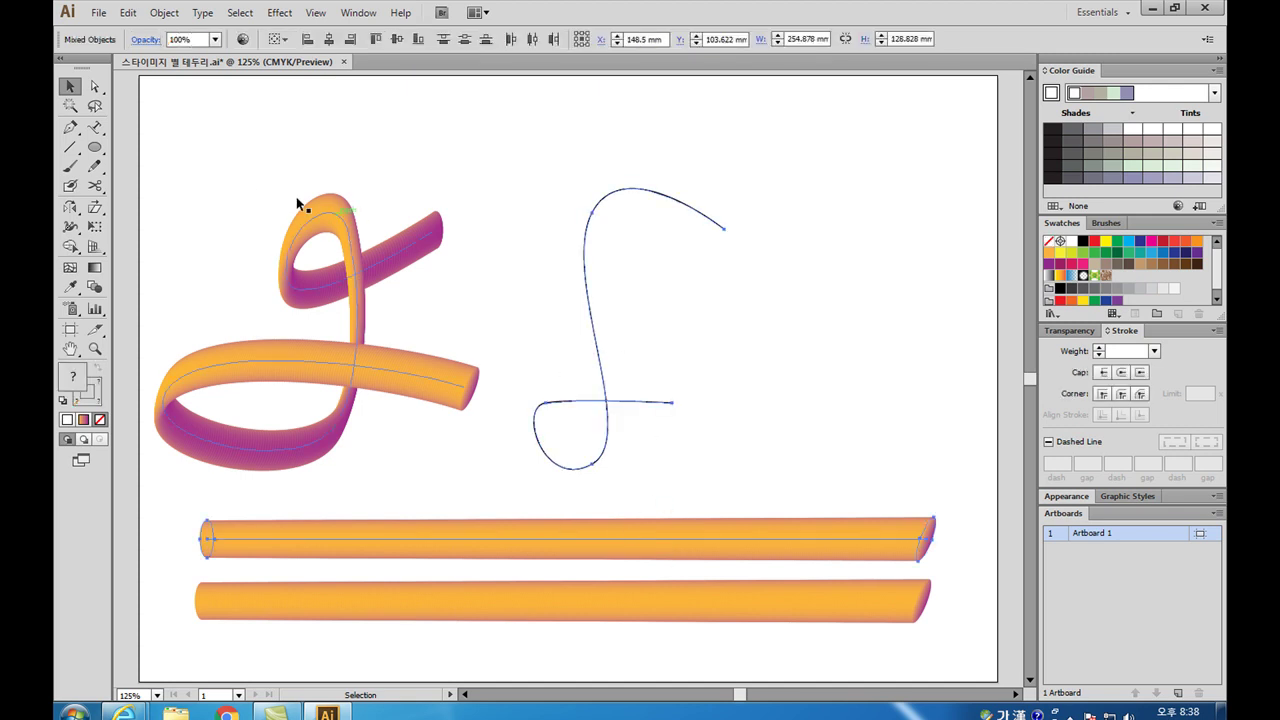
click(158, 18)
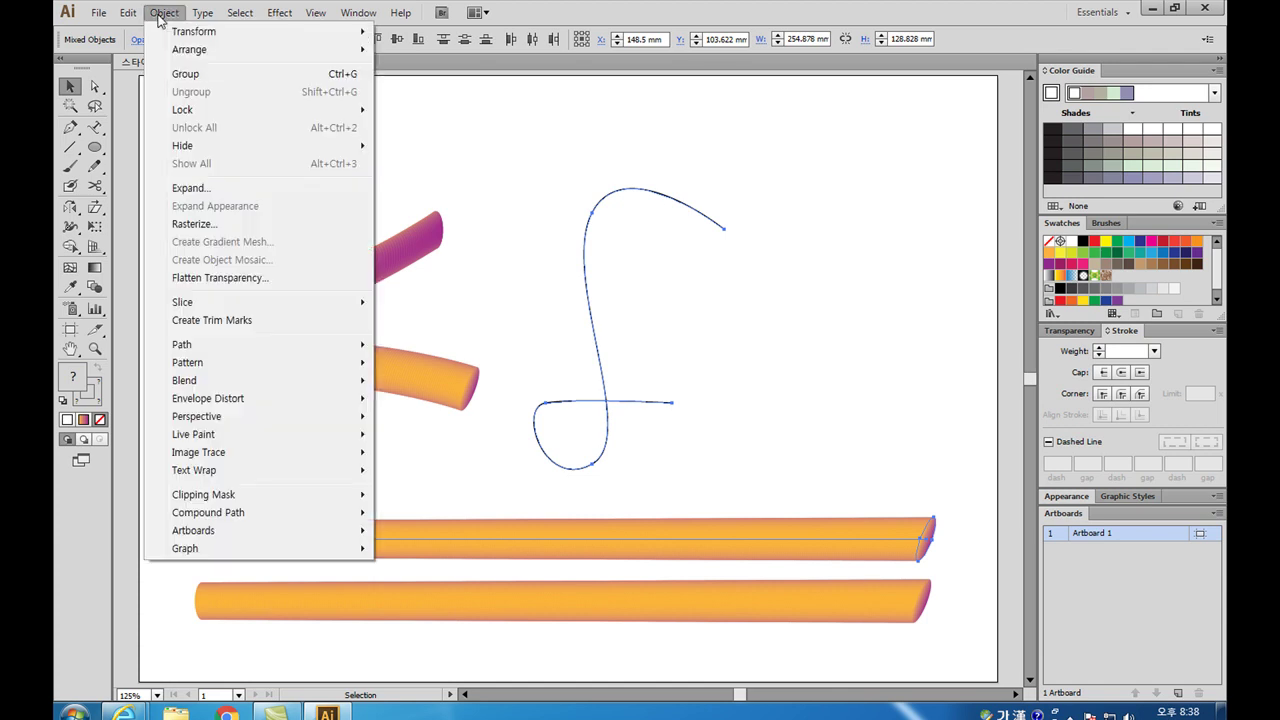
mouse_move(234, 380)
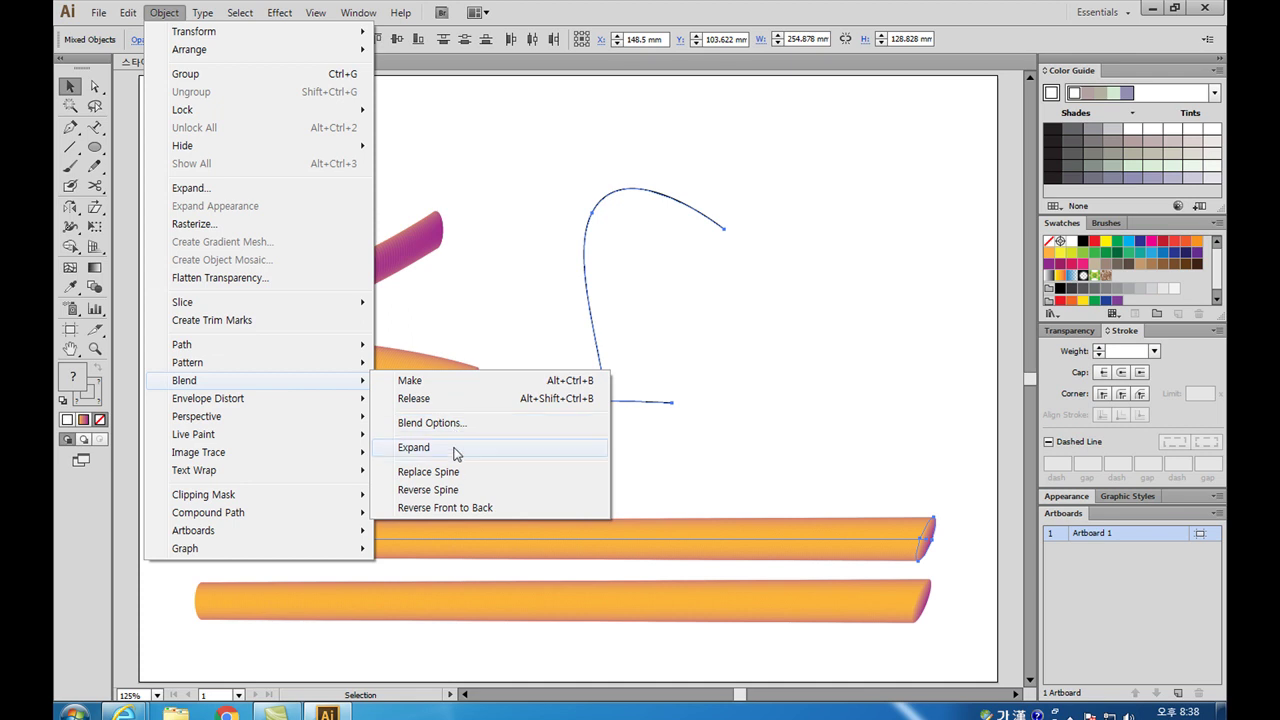
click(452, 473)
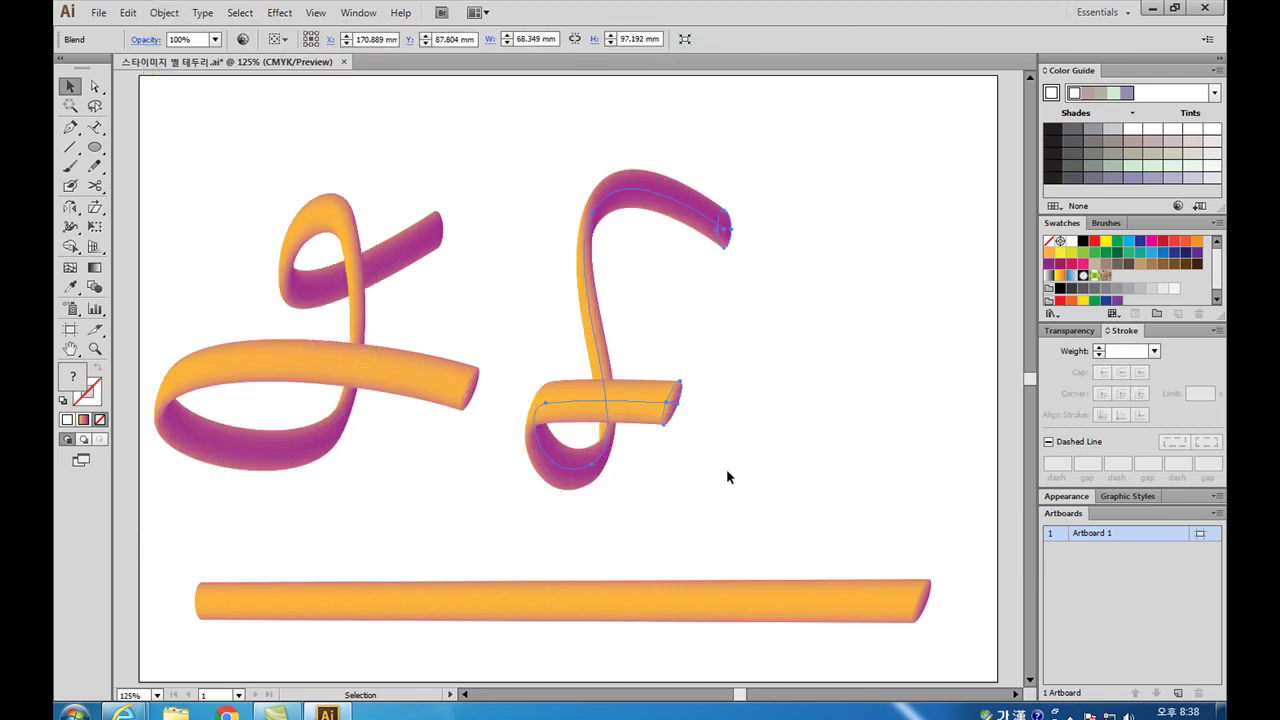
click(749, 481)
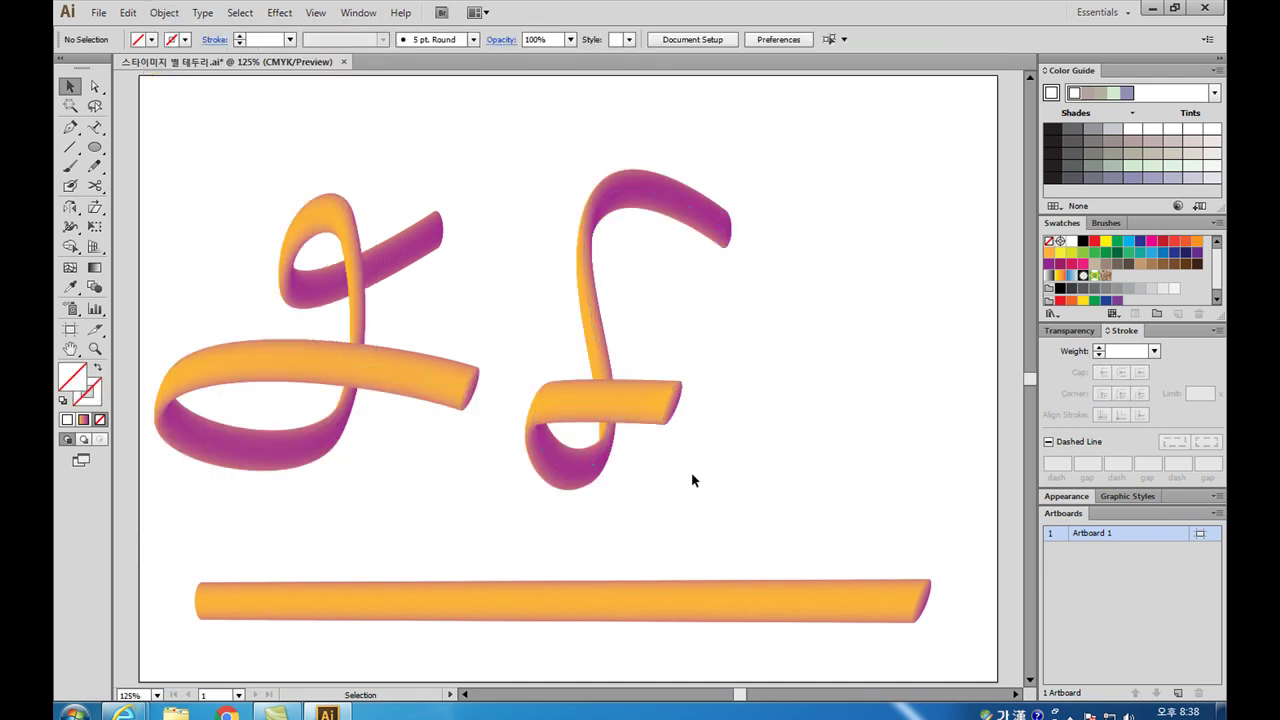